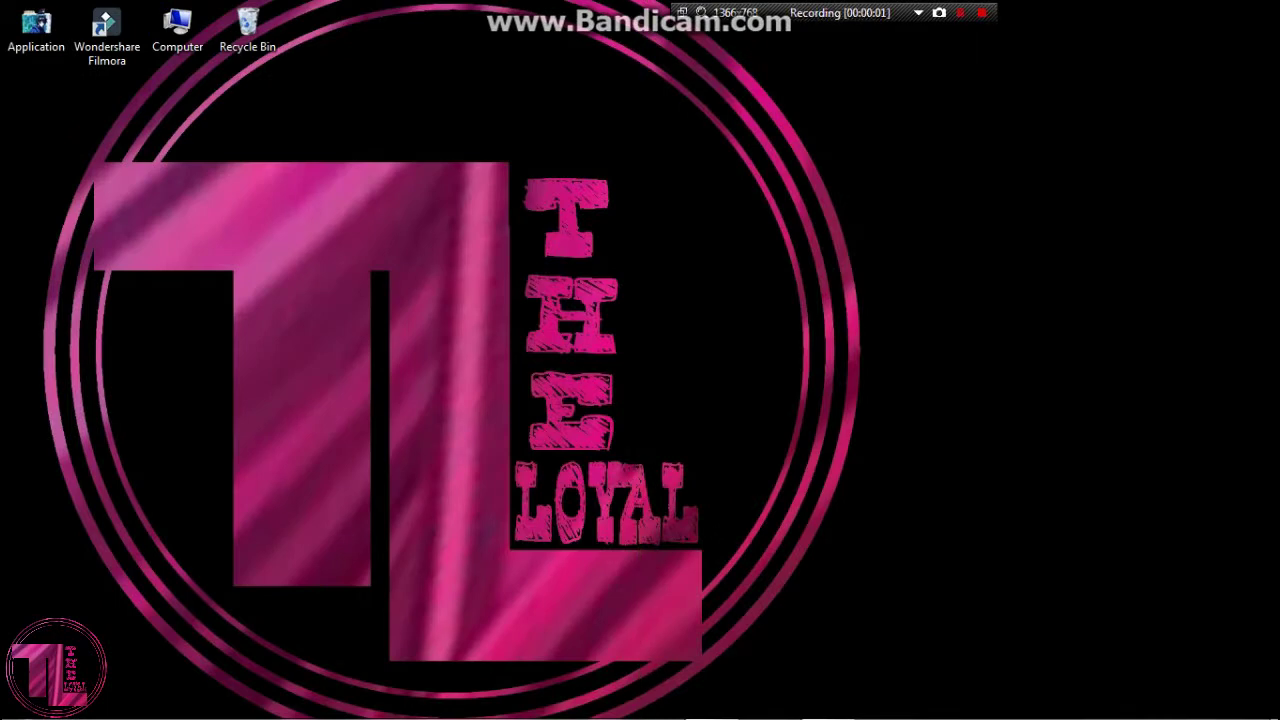
# Step: Open the desktop Application folder and select the PhotoshopCS6Portable shortcut
pyautogui.doubleClick(36, 25)
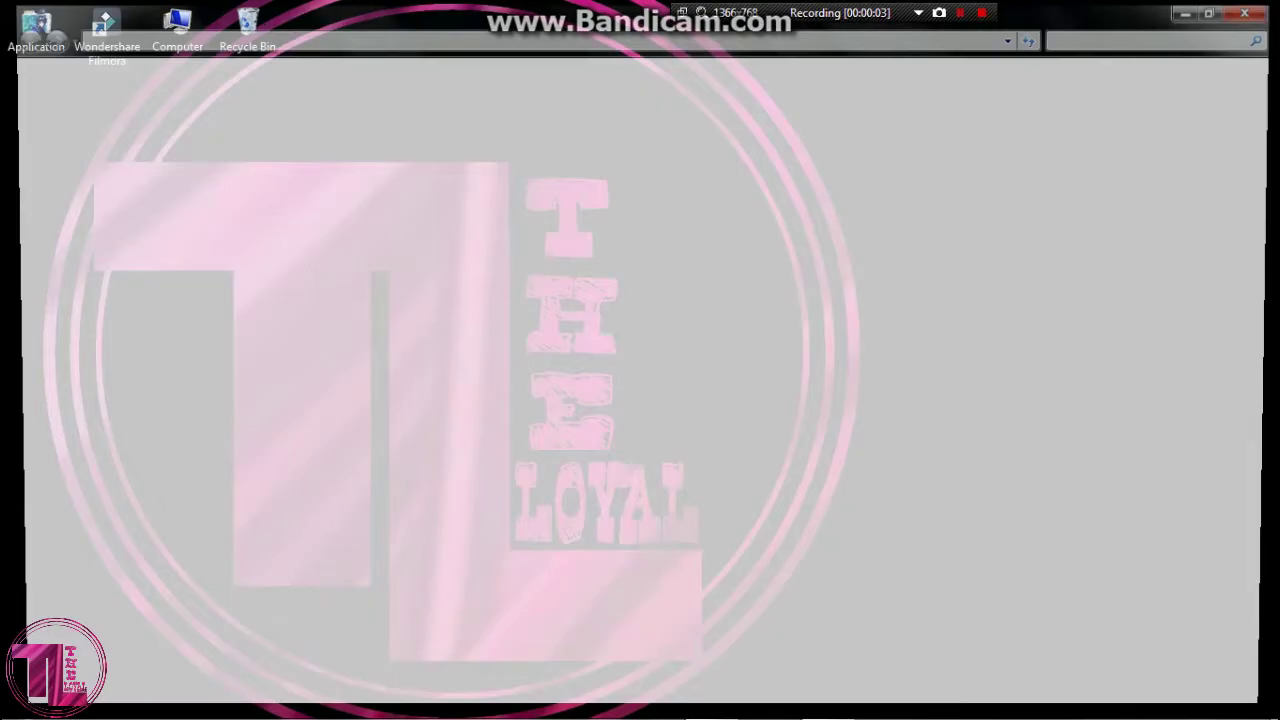
pyautogui.click(789, 430)
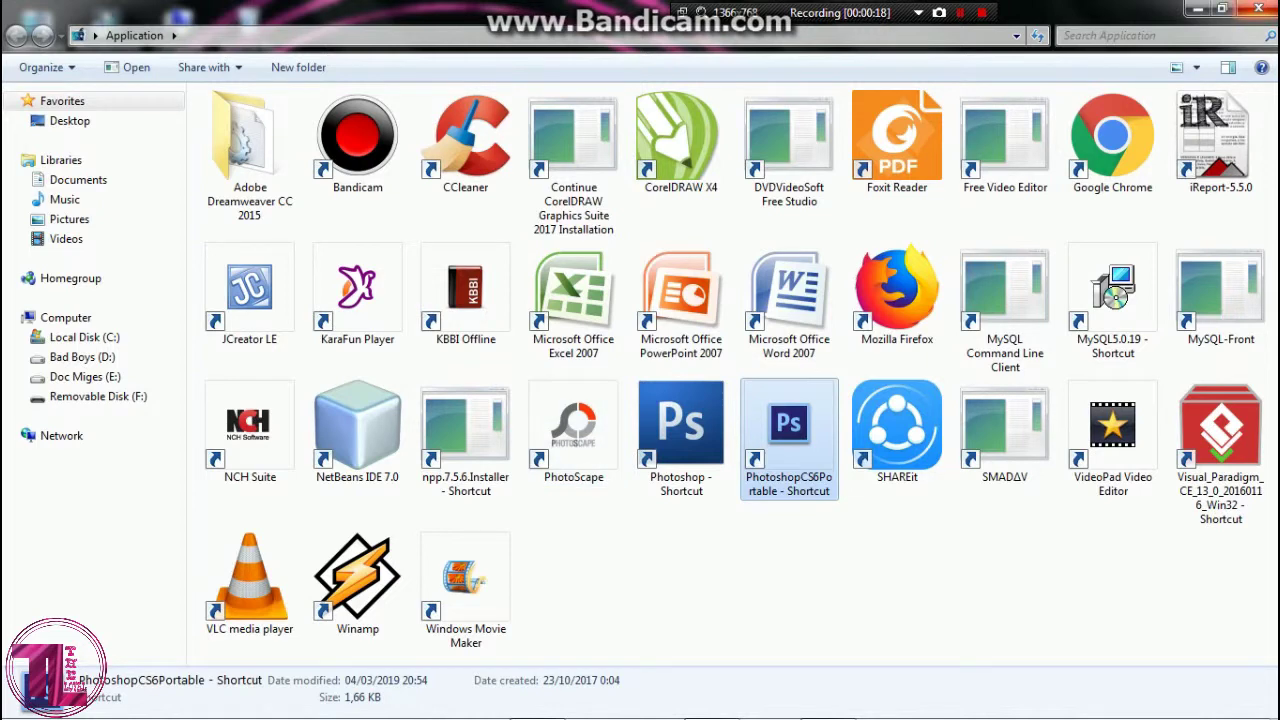
# Step: Open PicsArt_04-08-03.53.40.jpg from the Poto folder through File > Open
pyautogui.hotkey('shift', 'F12')
pyautogui.hotkey('shift', 'F12')
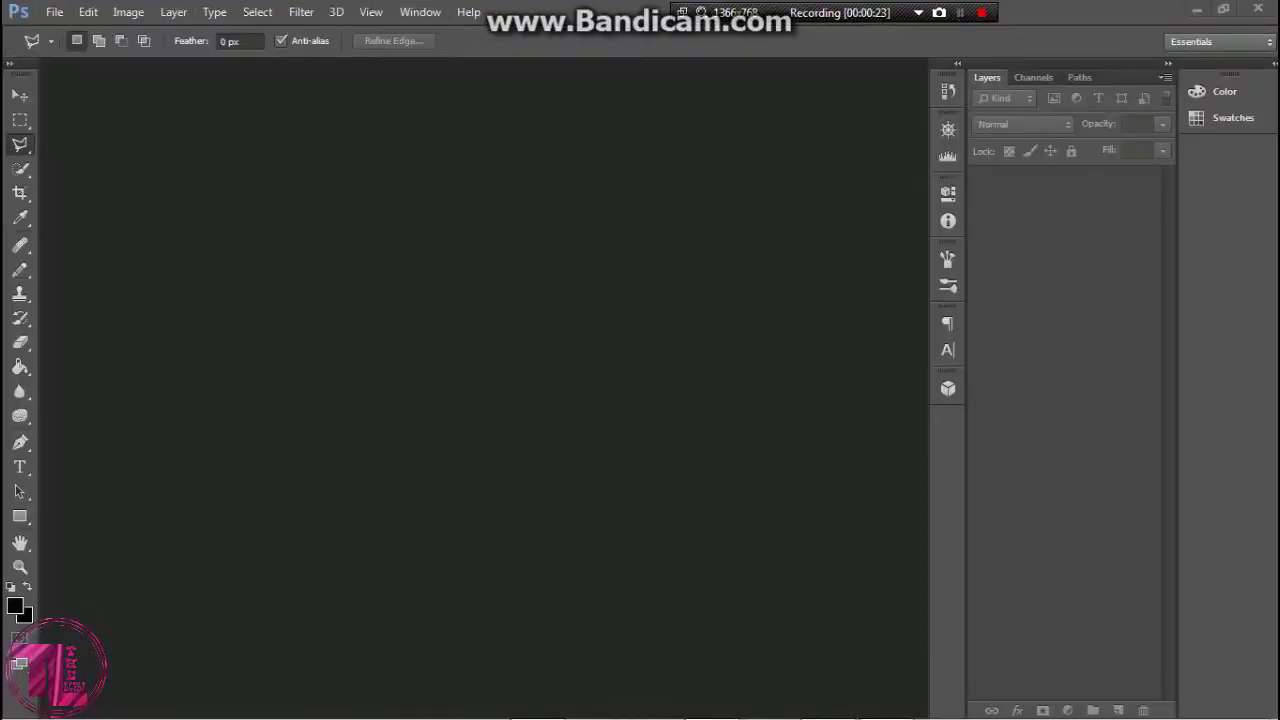
pyautogui.click(54, 11)
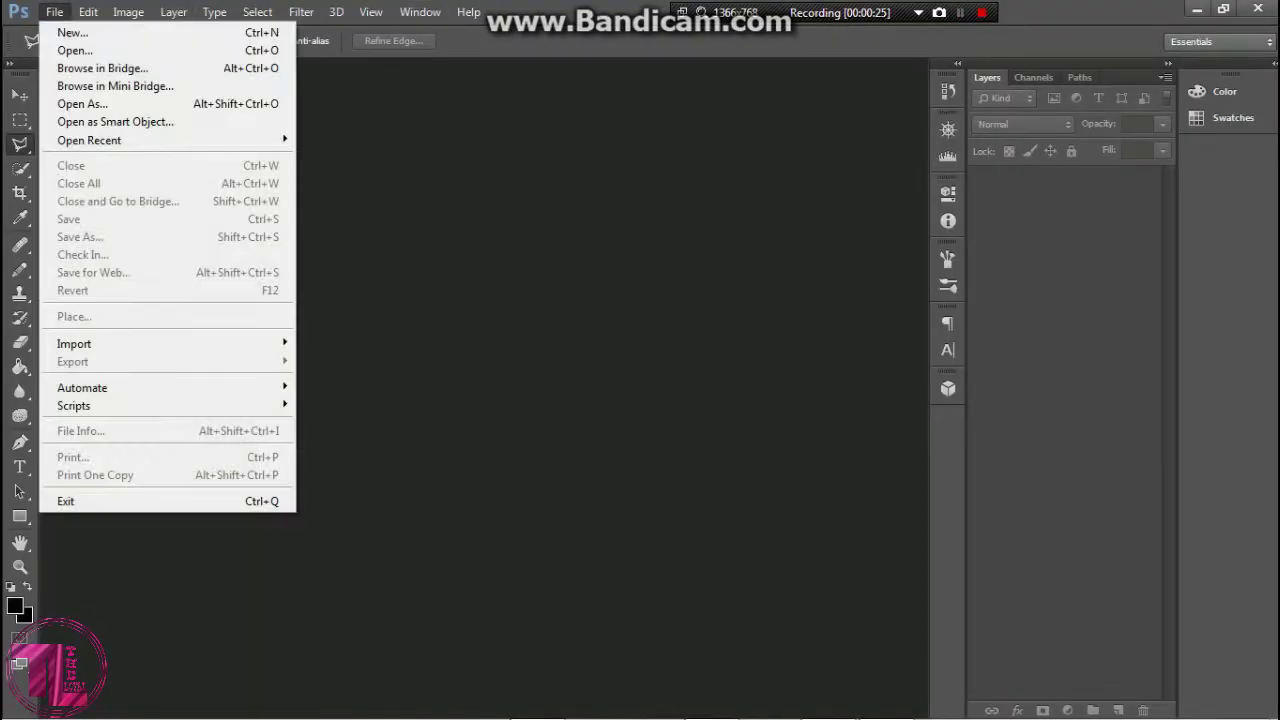
pyautogui.click(70, 48)
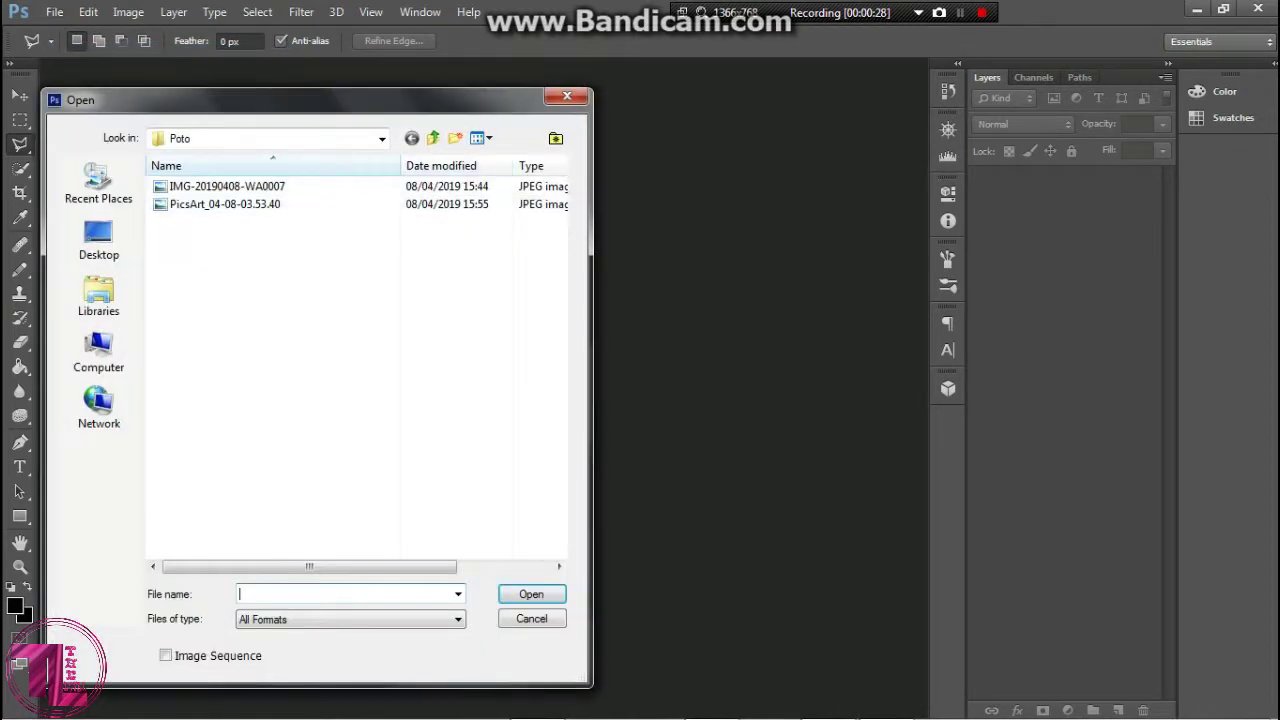
pyautogui.click(290, 204)
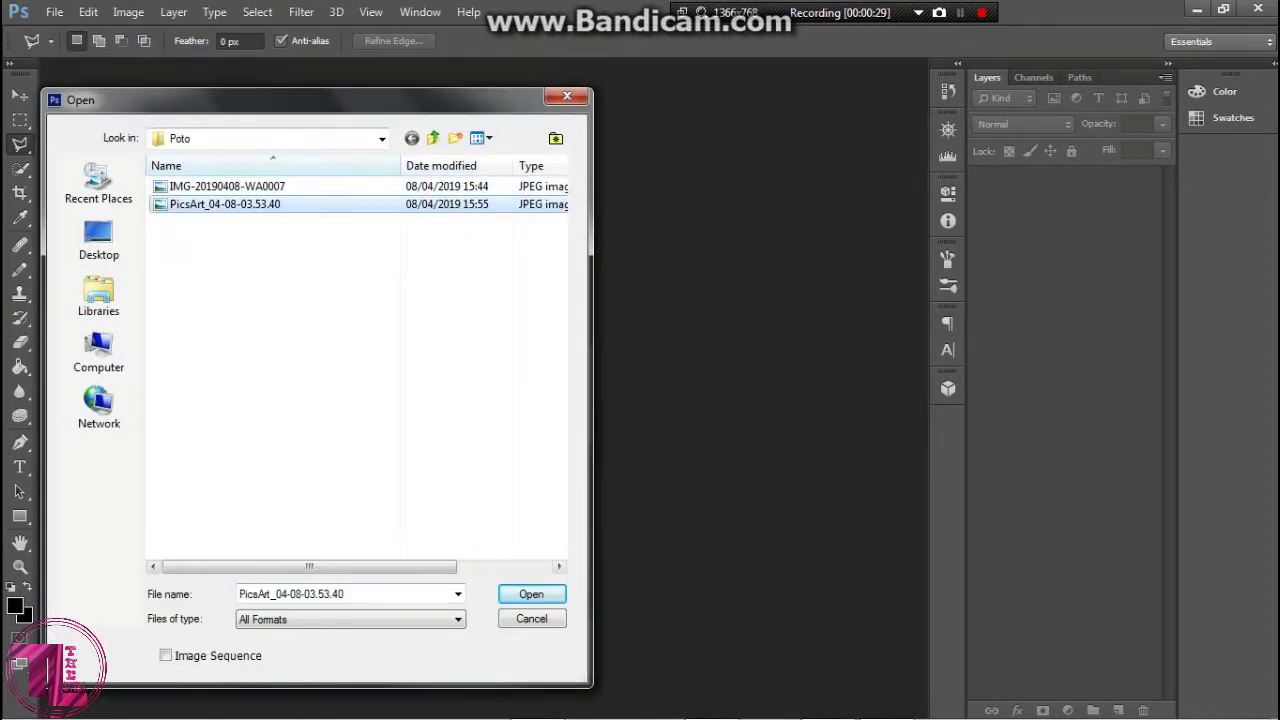
pyautogui.click(531, 594)
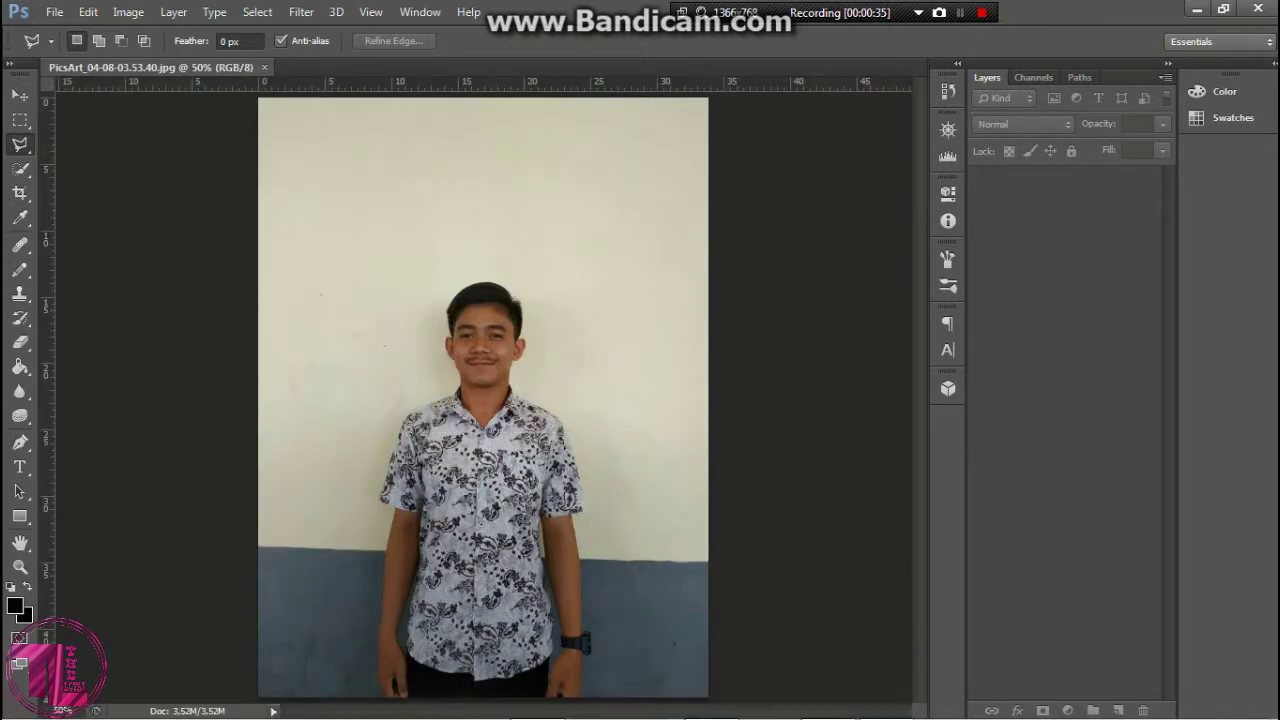
# Step: Zoom the photo in to about 175%
pyautogui.scroll(1, 540, 395)
pyautogui.scroll(2, 540, 395)
pyautogui.scroll(2, 540, 395)
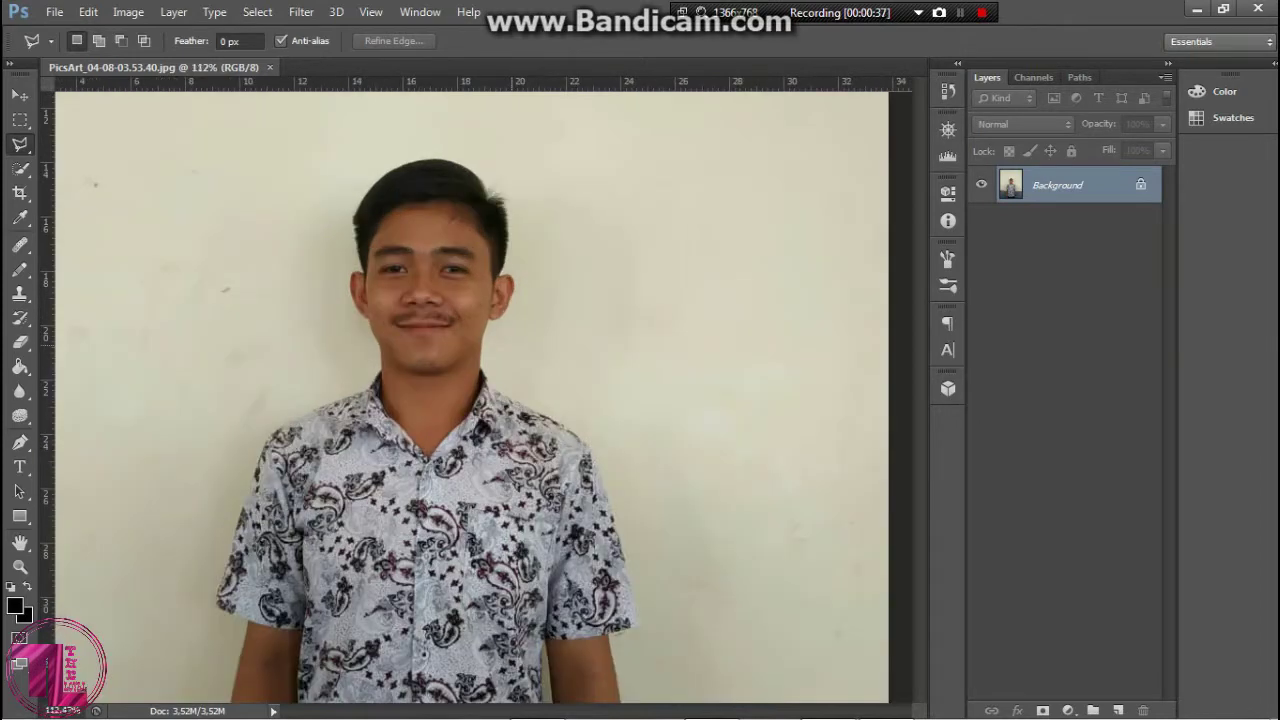
pyautogui.scroll(2, 540, 395)
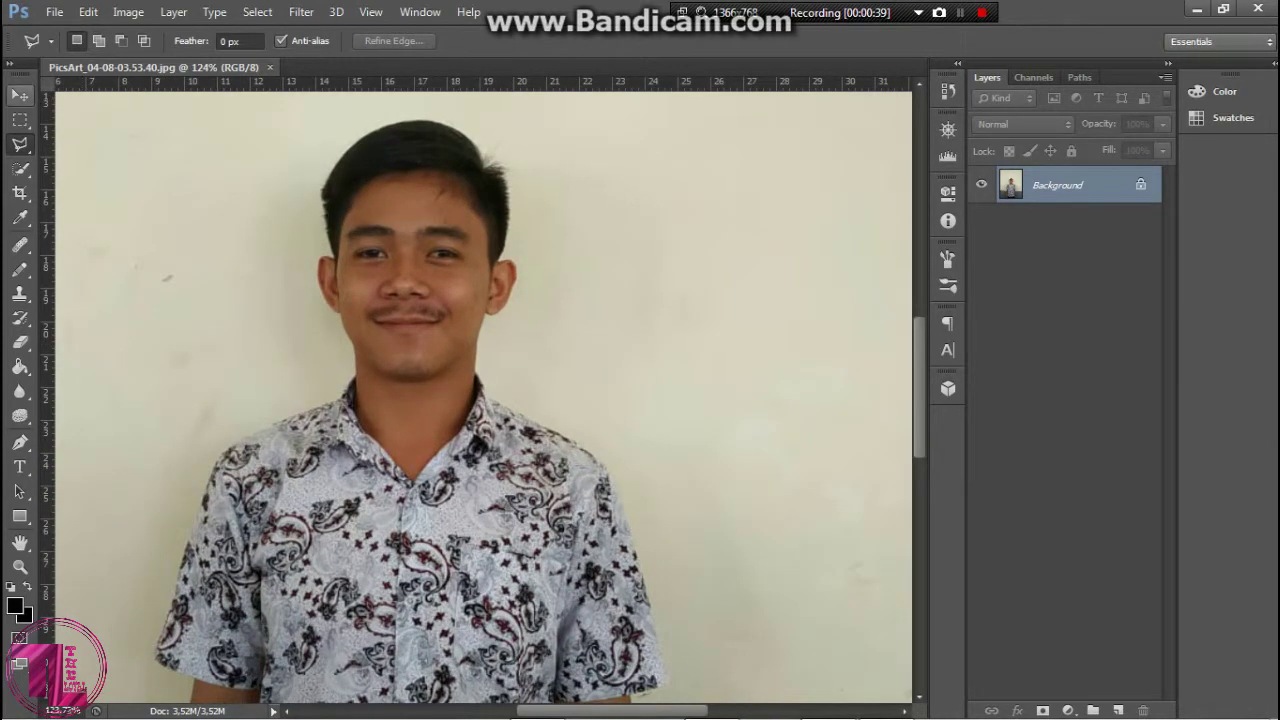
# Step: Switch to the Move tool and pan the view onto the face and batik shirt
pyautogui.click(20, 95)
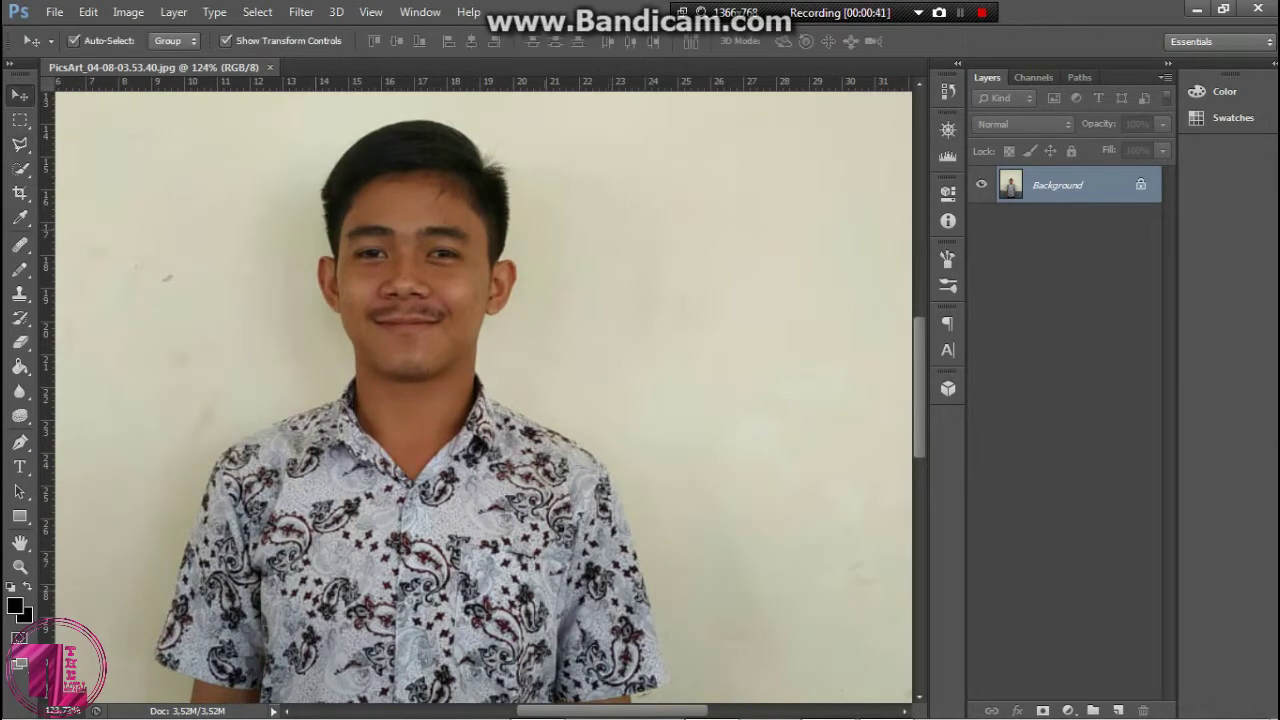
pyautogui.hscroll(-1, 484, 400)
pyautogui.hscroll(-1, 484, 400)
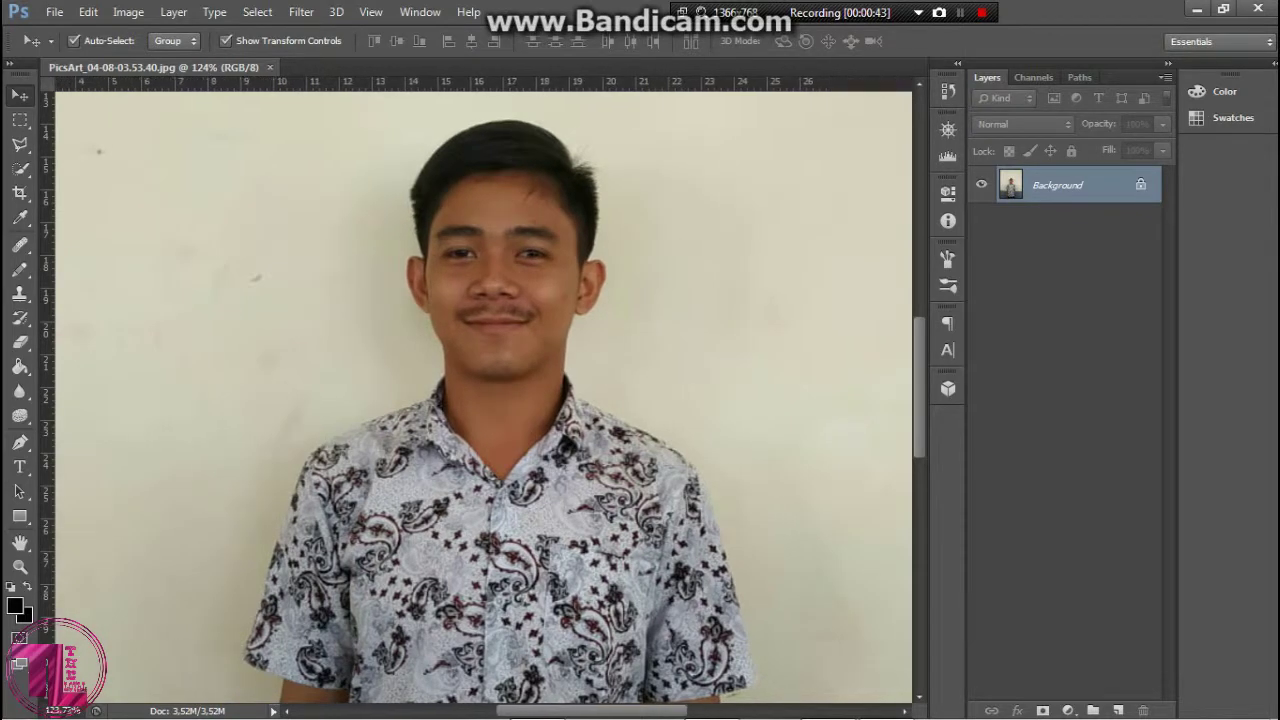
pyautogui.hscroll(-1, 484, 400)
pyautogui.scroll(2, 484, 400)
pyautogui.scroll(1, 484, 400)
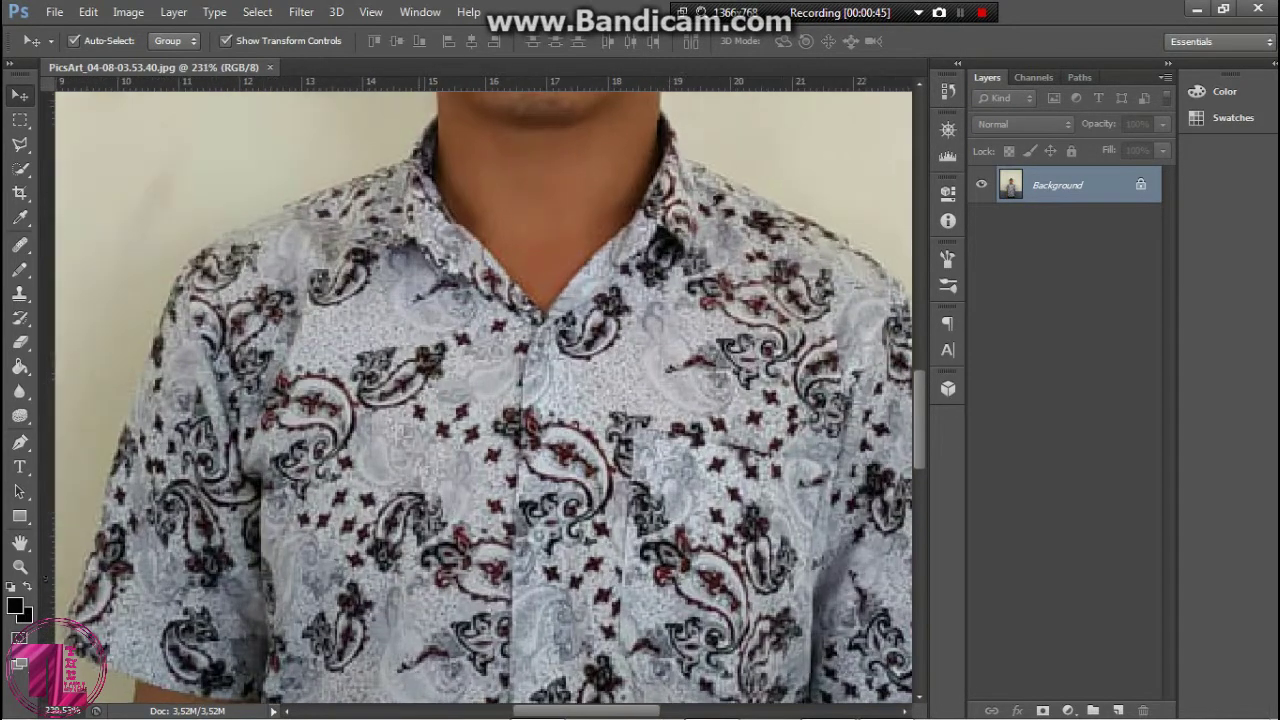
pyautogui.scroll(1, 484, 400)
pyautogui.scroll(1, 484, 400)
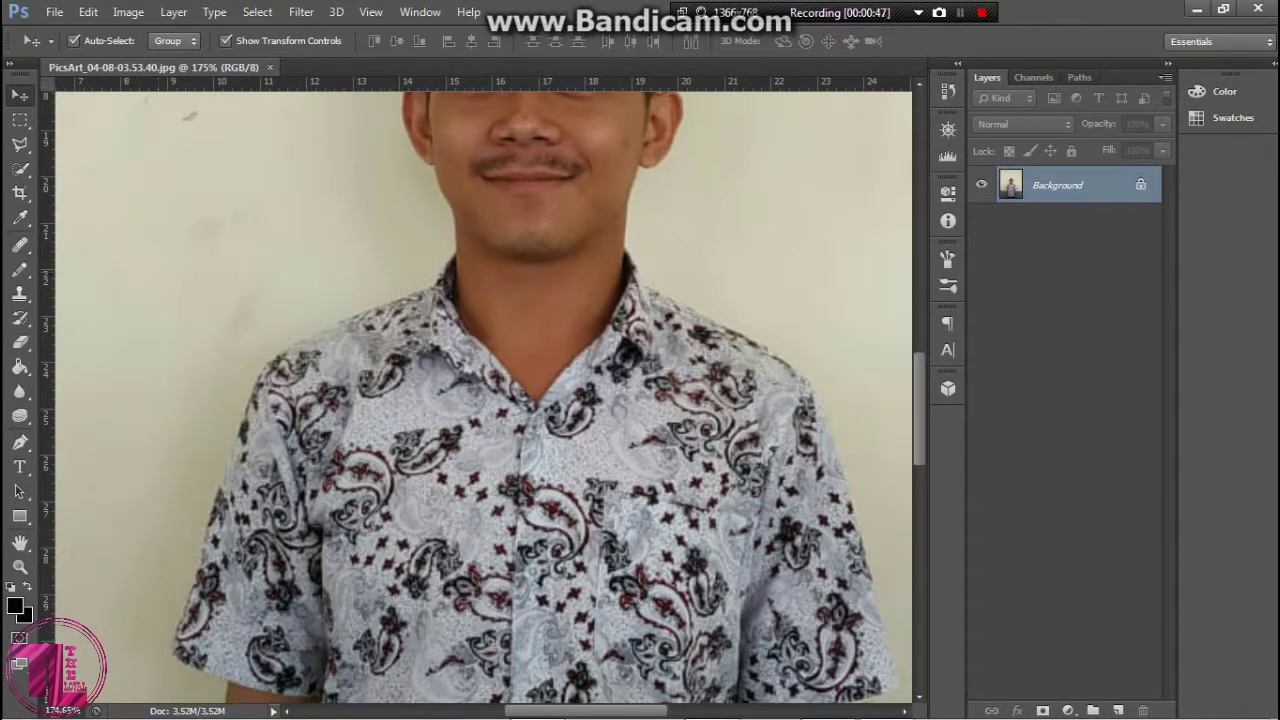
# Step: Make the Polygonal Lasso Tool the active lasso variant
pyautogui.click(20, 144)
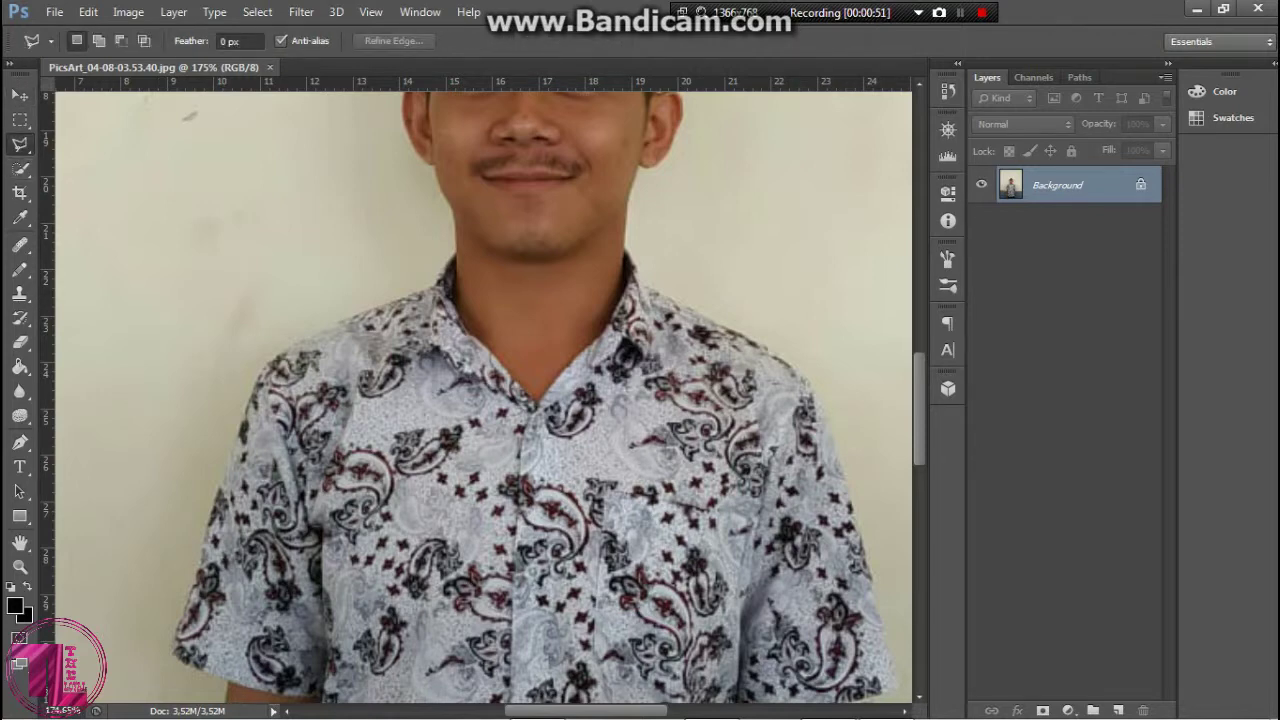
pyautogui.rightClick(20, 144)
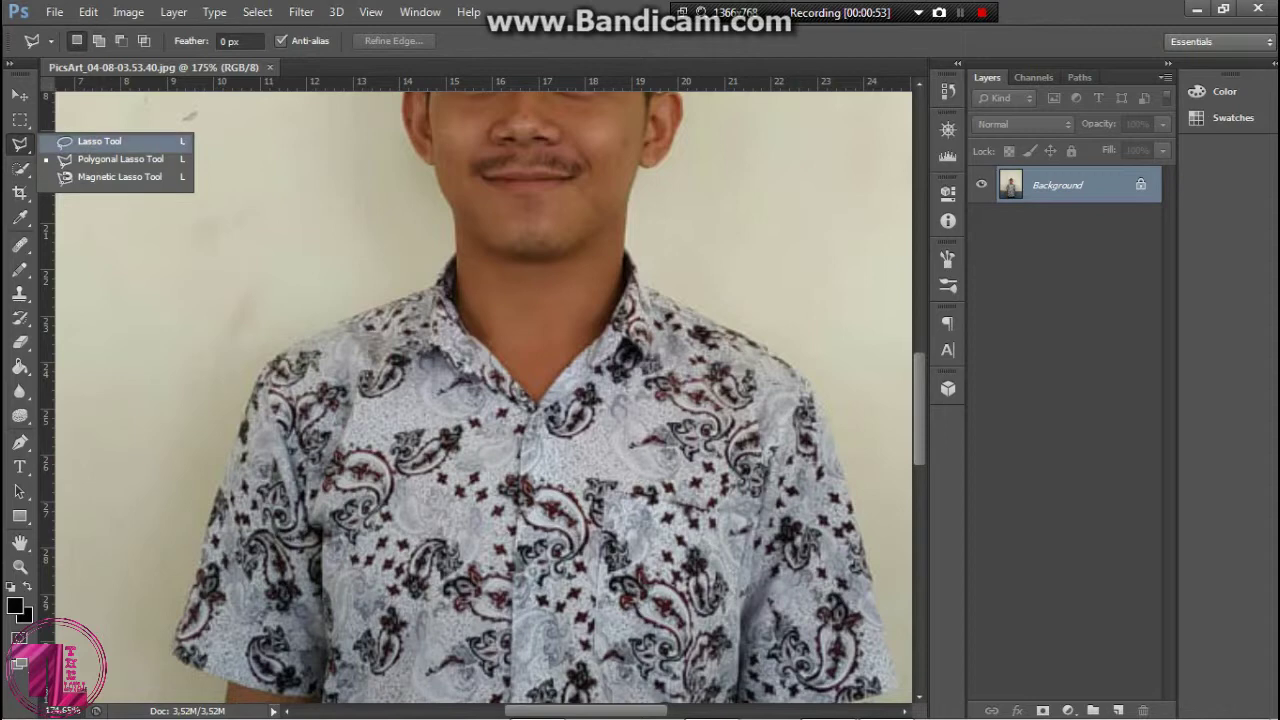
pyautogui.click(120, 159)
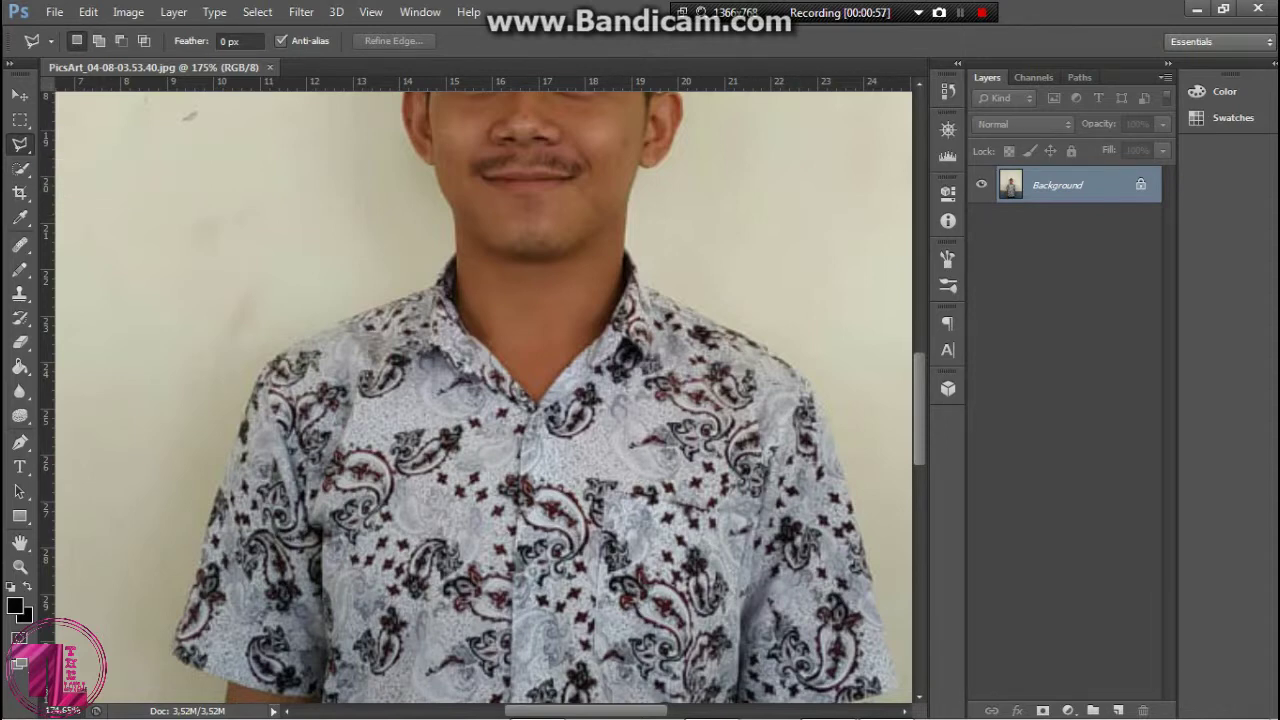
pyautogui.hscroll(1, 484, 396)
pyautogui.hscroll(2, 484, 396)
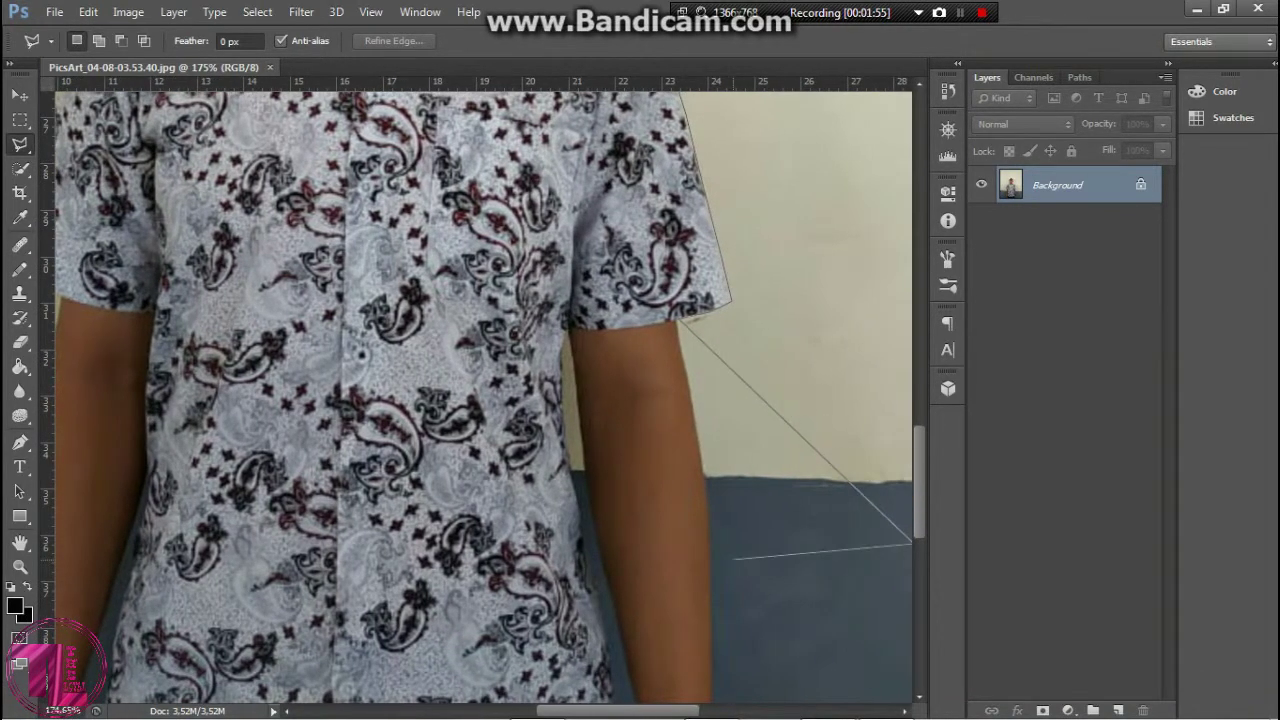
# Step: Trace the right shoulder and sleeve edge and close it into a selection
pyautogui.click(908, 542)
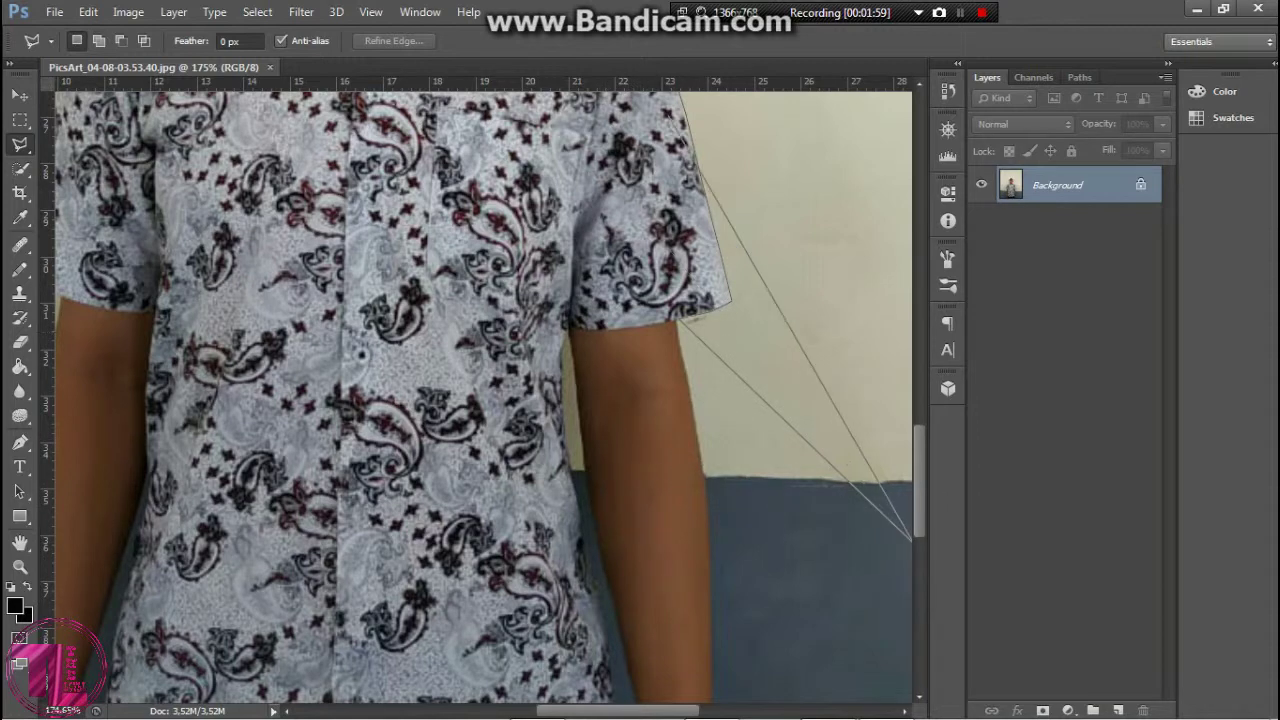
pyautogui.scroll(1, 690, 300)
pyautogui.scroll(2, 705, 240)
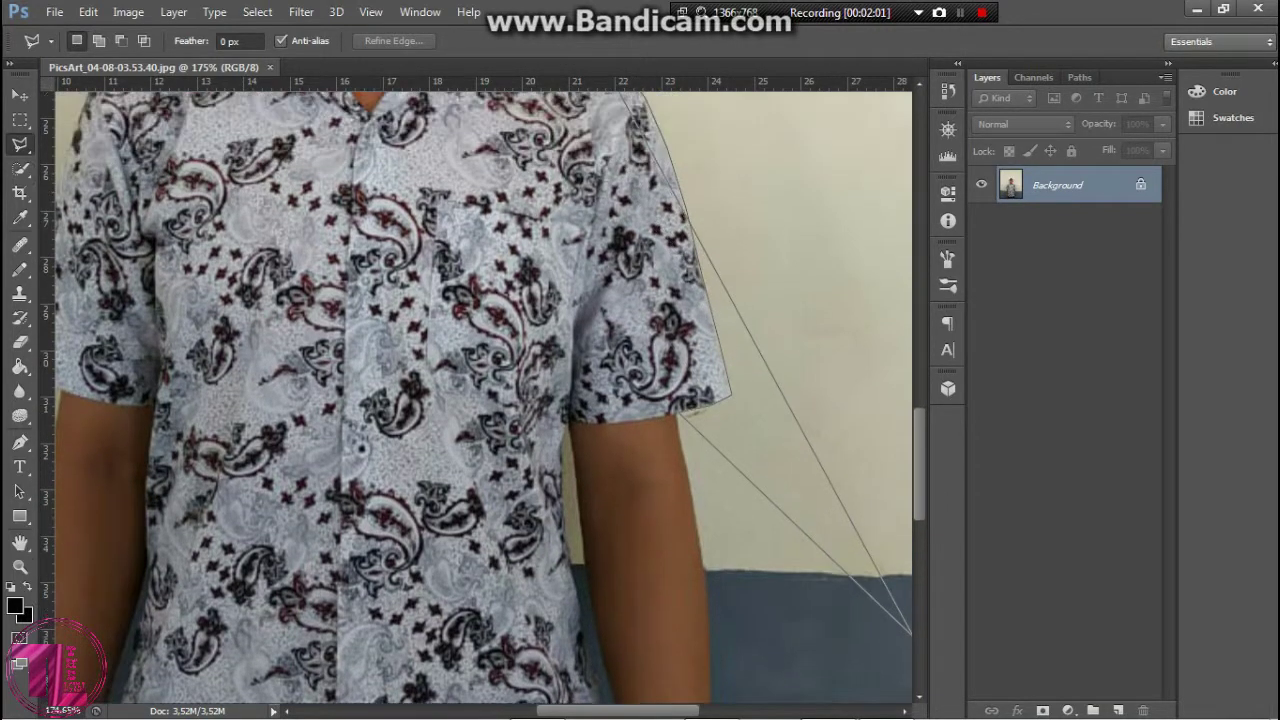
pyautogui.scroll(1, 705, 290)
pyautogui.scroll(1, 610, 150)
pyautogui.scroll(2, 600, 152)
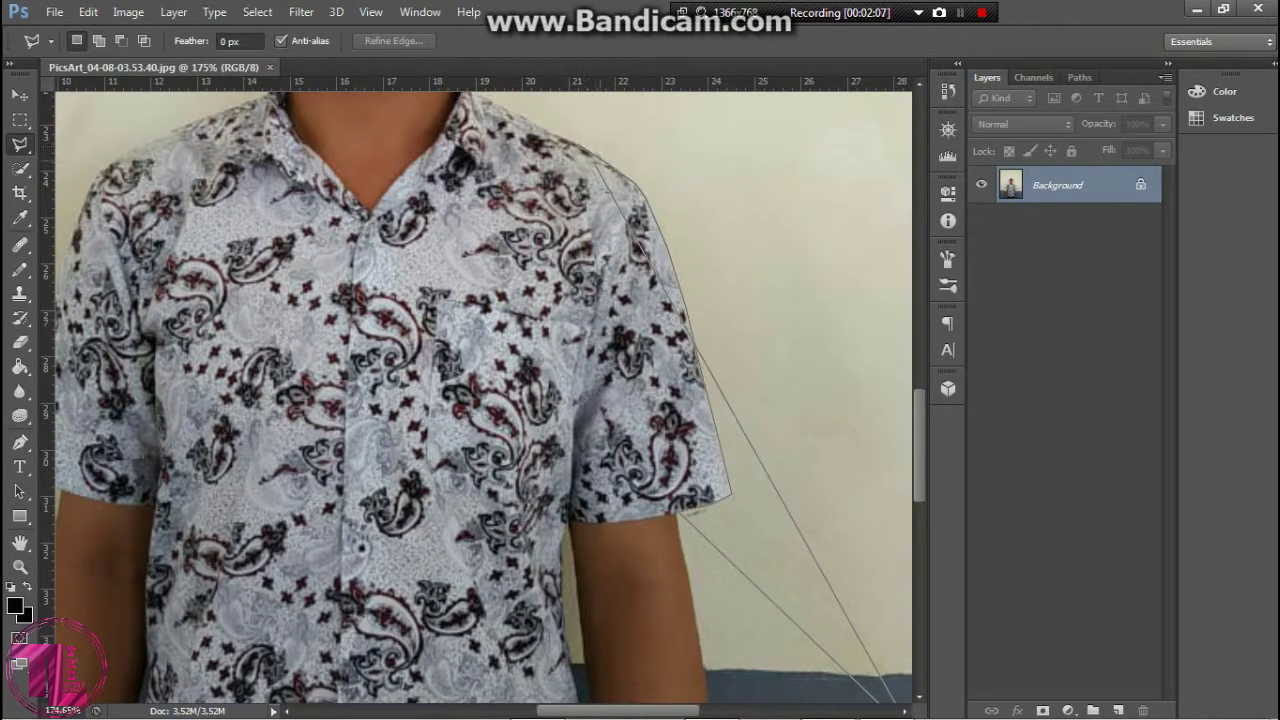
pyautogui.doubleClick(586, 150)
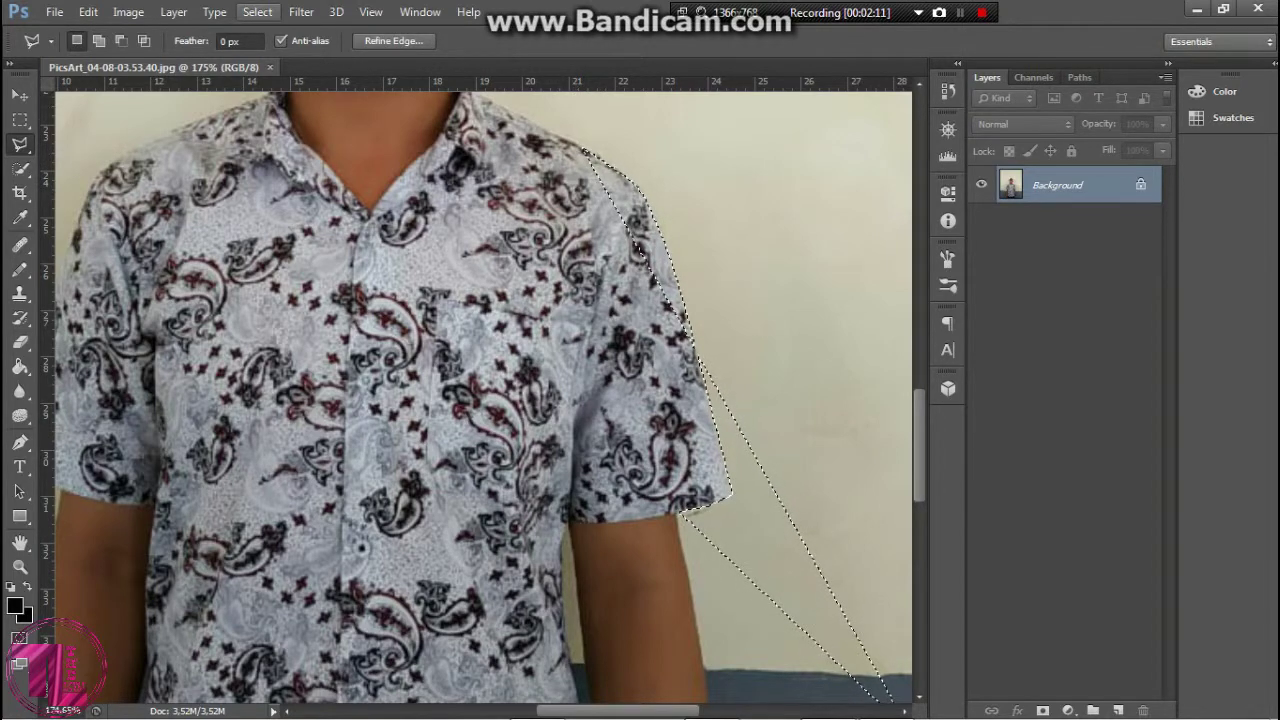
# Step: Drop the partial shoulder selection with Select > Deselect
pyautogui.click(257, 12)
pyautogui.click(275, 50)
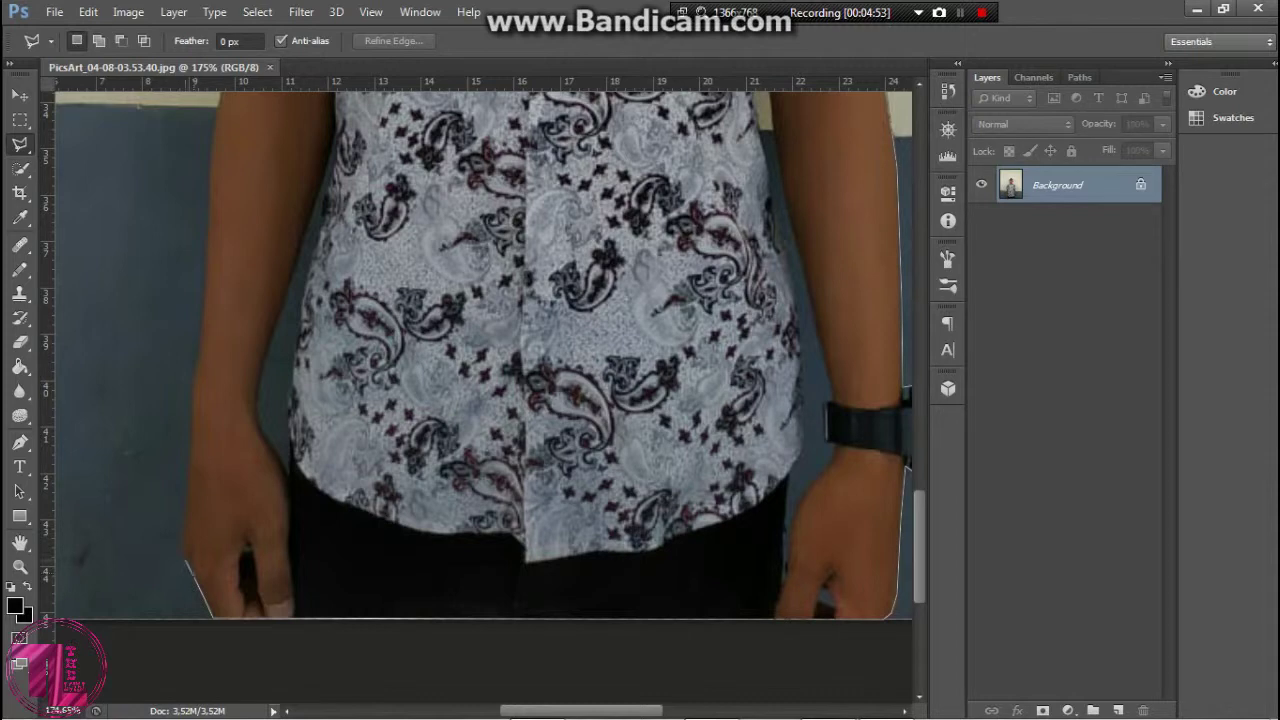
# Step: Replace a misplaced corner at the lower-left hand and continue the outline up the hand
pyautogui.click(194, 568)
pyautogui.press('BackSpace')
pyautogui.click(186, 558)
pyautogui.click(184, 525)
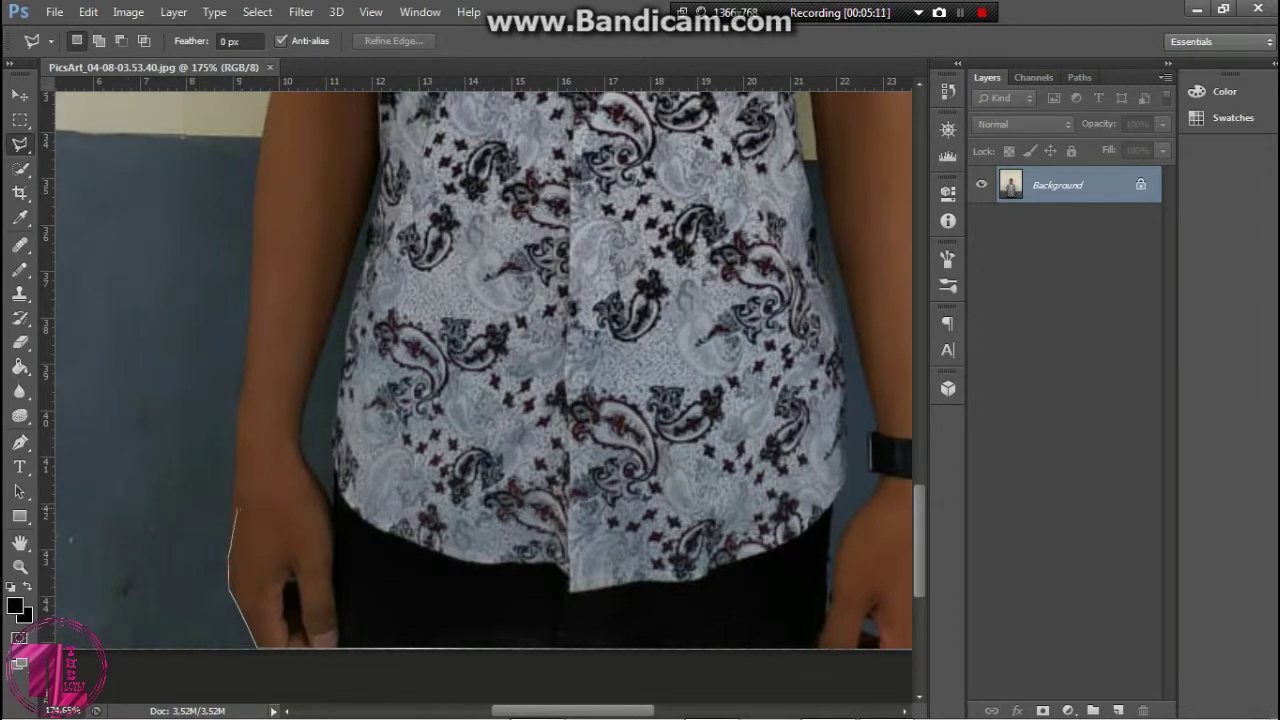
pyautogui.click(231, 506)
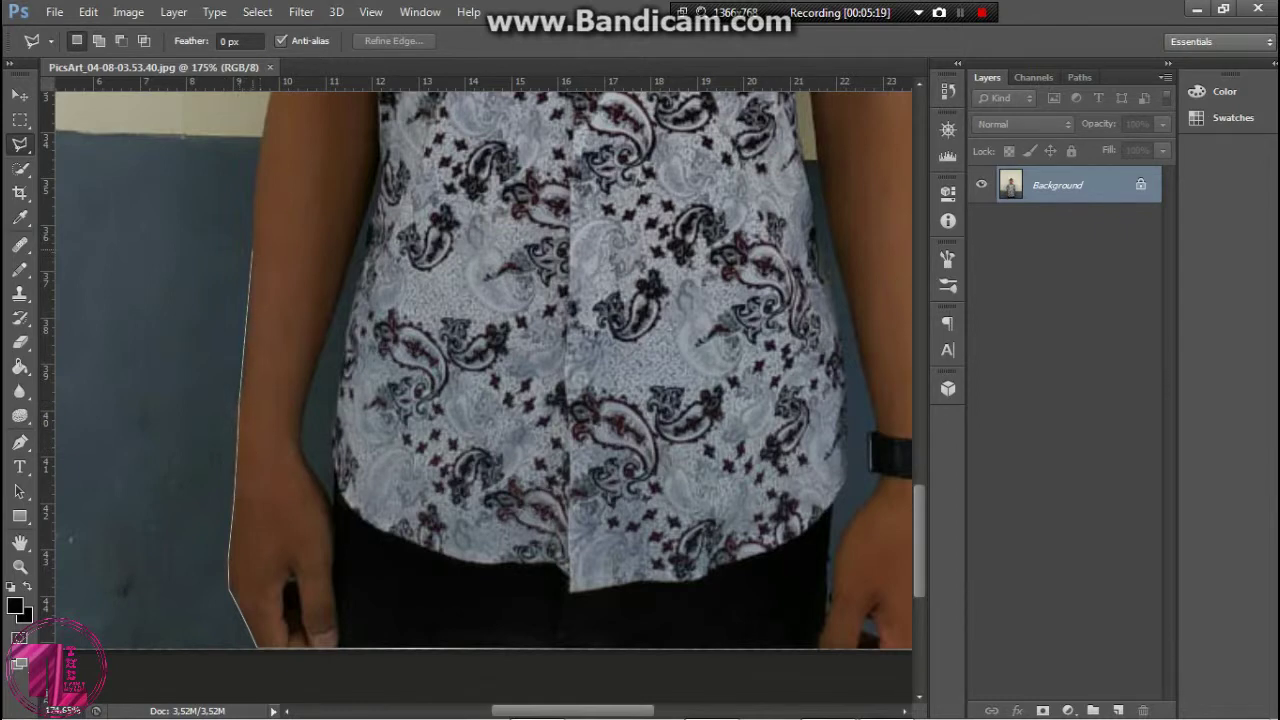
# Step: Extend the outline up the left arm and shoulder toward the neck
pyautogui.scroll(1, 252, 249)
pyautogui.scroll(1, 260, 220)
pyautogui.scroll(1, 280, 180)
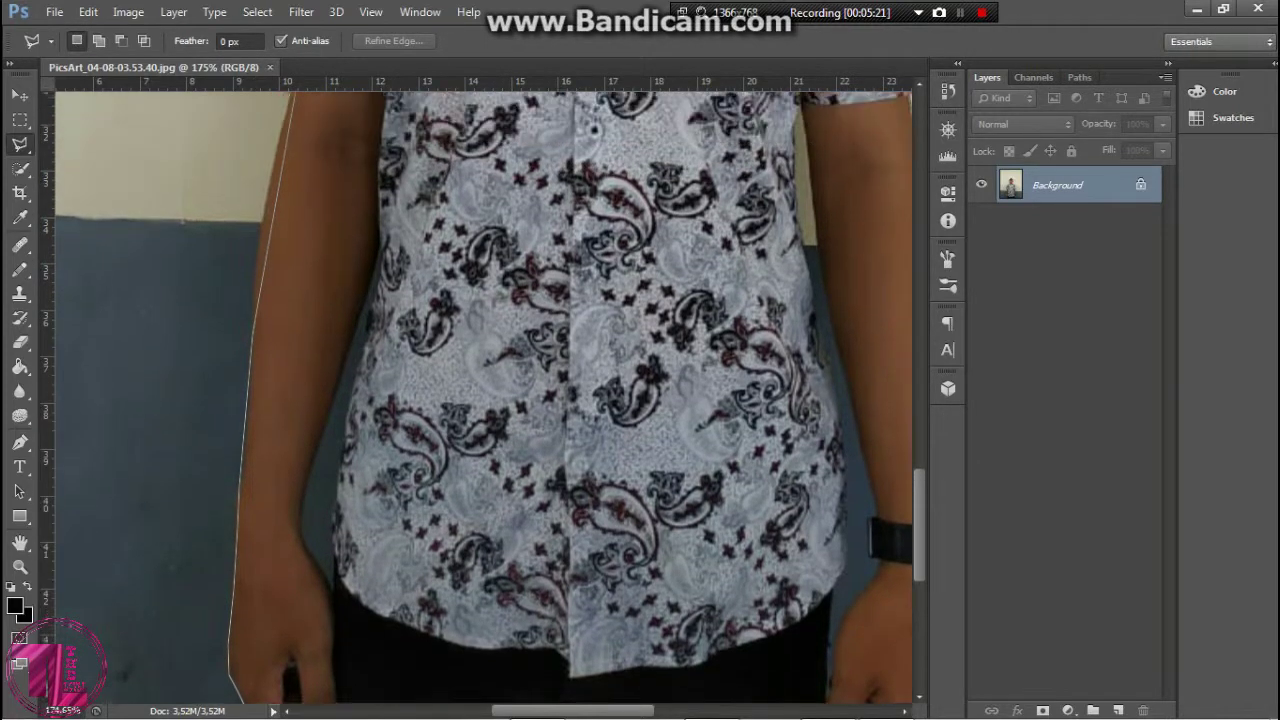
pyautogui.scroll(1, 297, 135)
pyautogui.scroll(1, 297, 135)
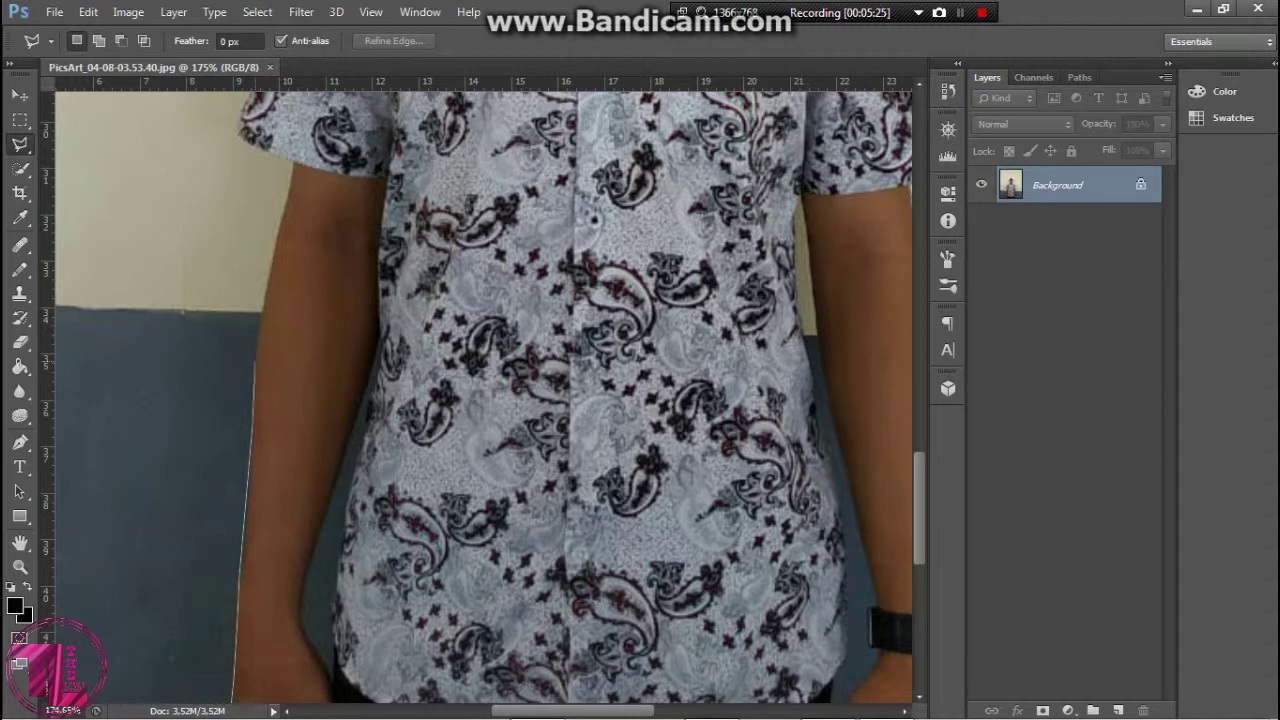
pyautogui.click(256, 331)
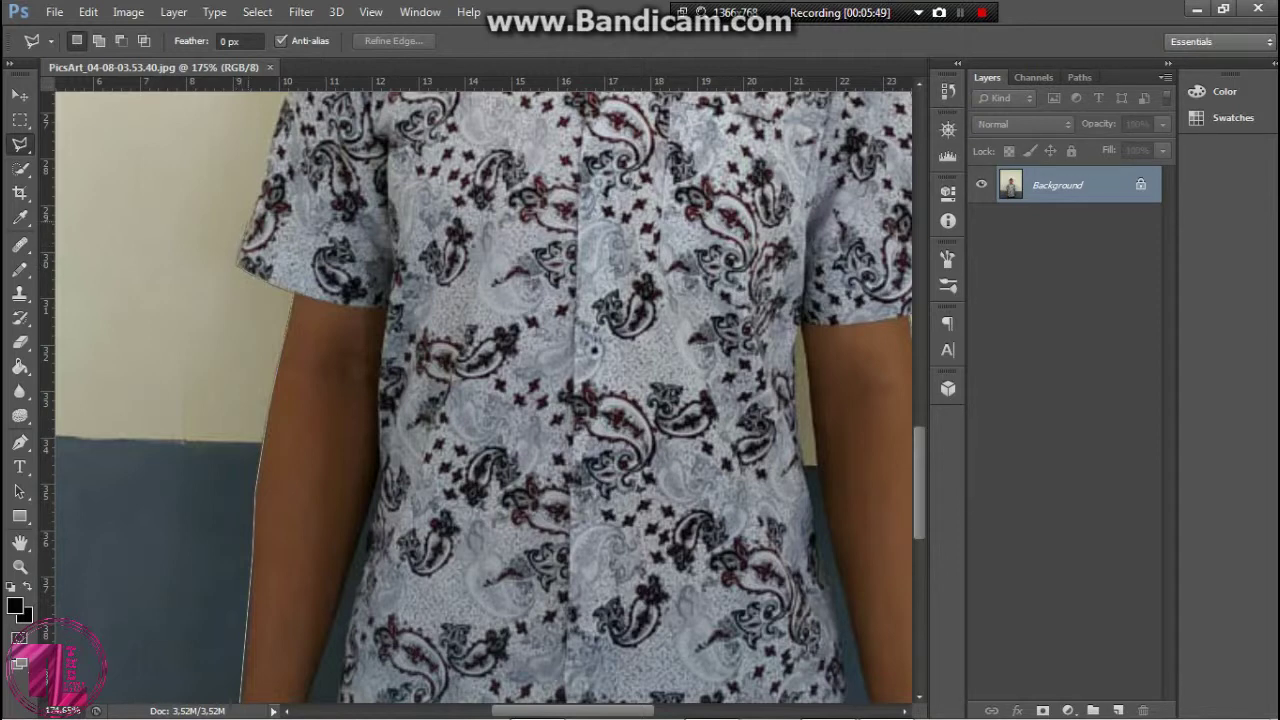
pyautogui.scroll(1, 285, 172)
pyautogui.scroll(1, 285, 172)
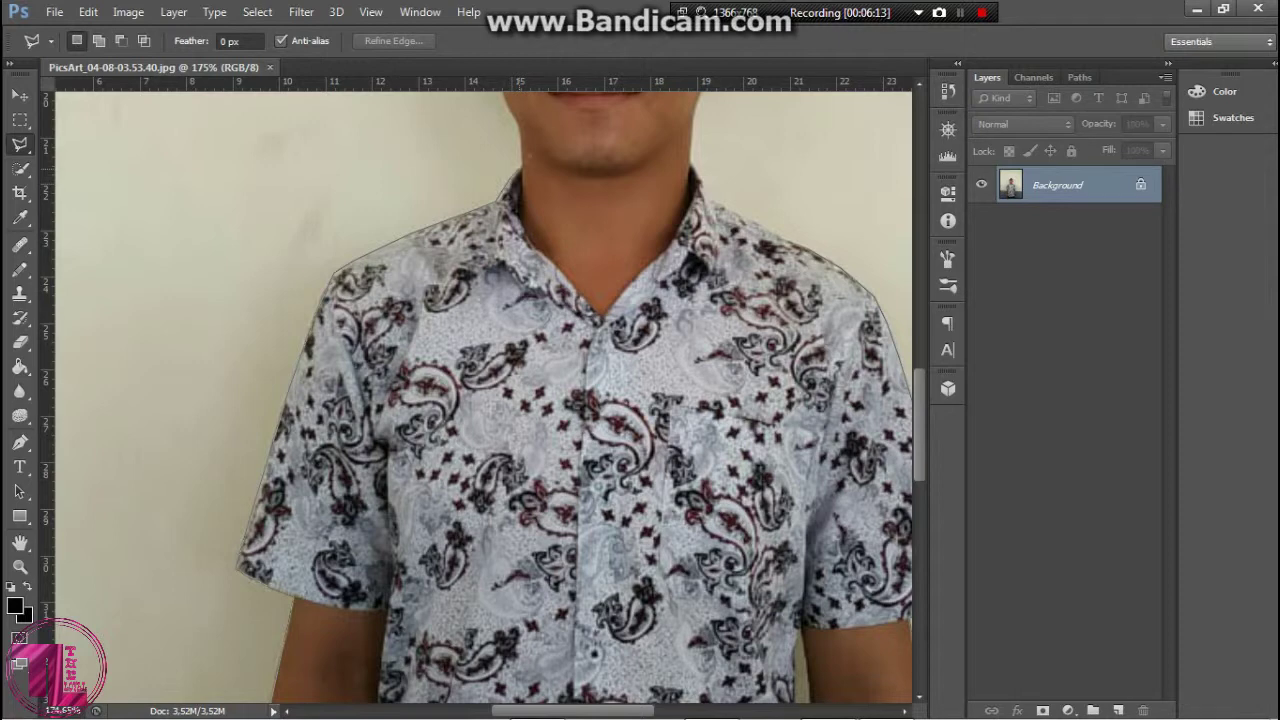
pyautogui.scroll(1, 555, 95)
pyautogui.scroll(1, 555, 95)
pyautogui.scroll(1, 555, 95)
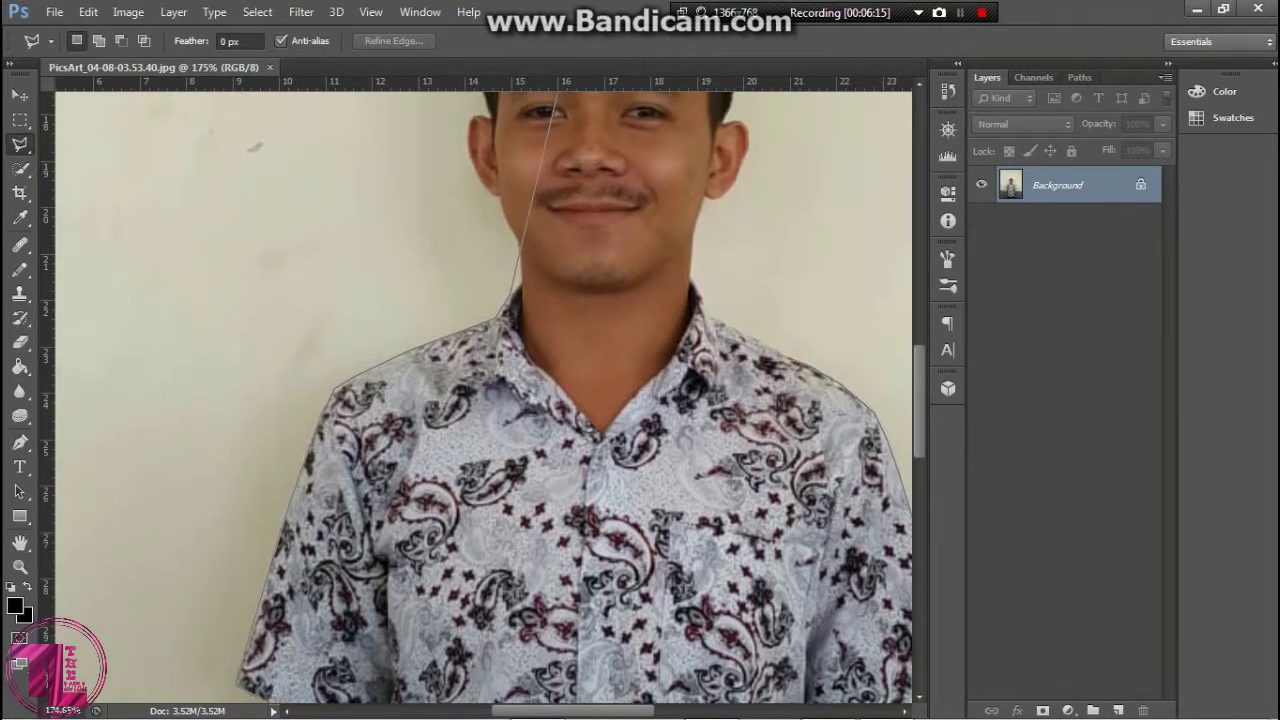
pyautogui.scroll(1, 555, 95)
pyautogui.scroll(1, 540, 200)
pyautogui.scroll(1, 530, 300)
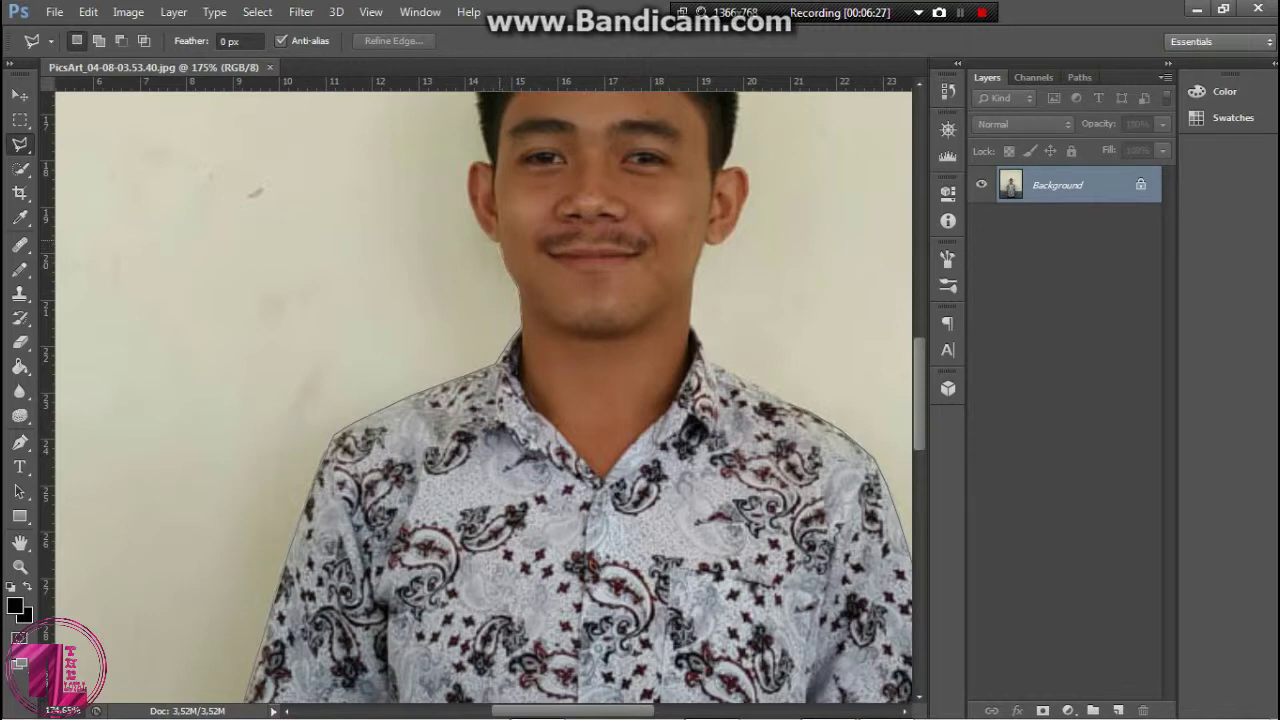
# Step: Continue the outline over the top and side edge of the hair
pyautogui.scroll(1, 476, 234)
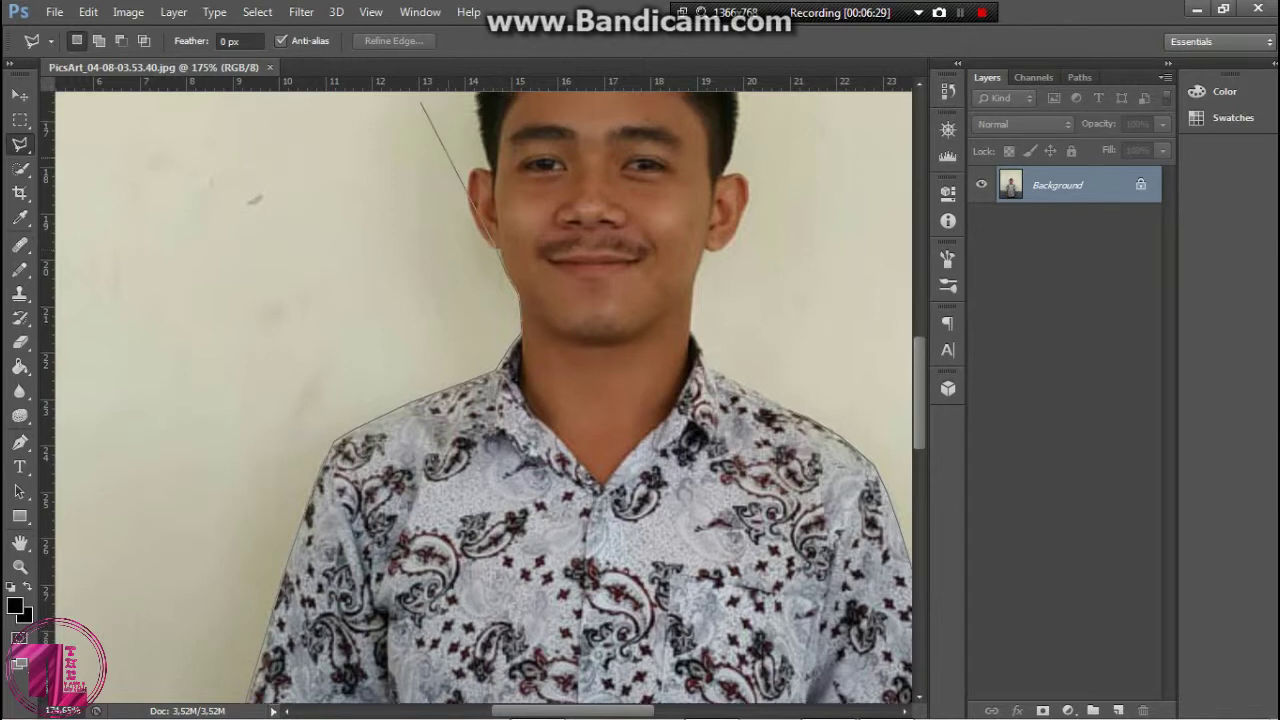
pyautogui.scroll(1, 480, 270)
pyautogui.scroll(1, 484, 310)
pyautogui.scroll(2, 488, 350)
pyautogui.scroll(1, 492, 376)
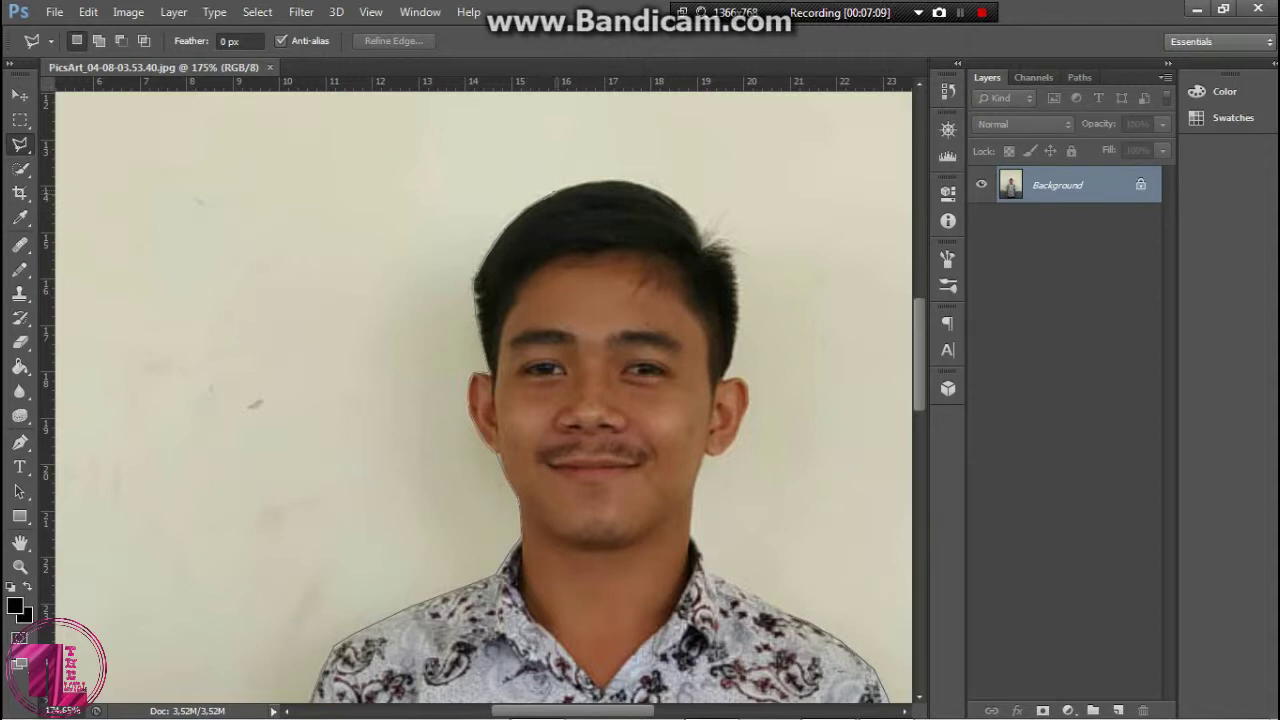
pyautogui.click(578, 184)
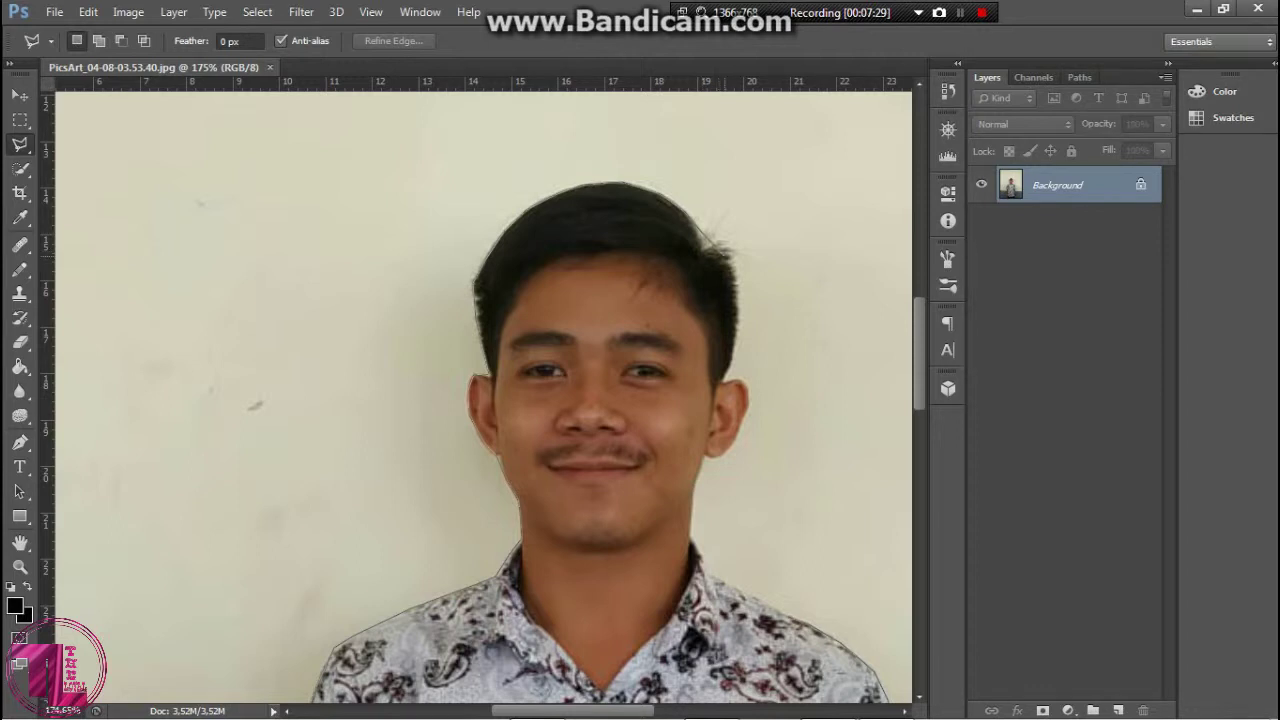
pyautogui.click(732, 278)
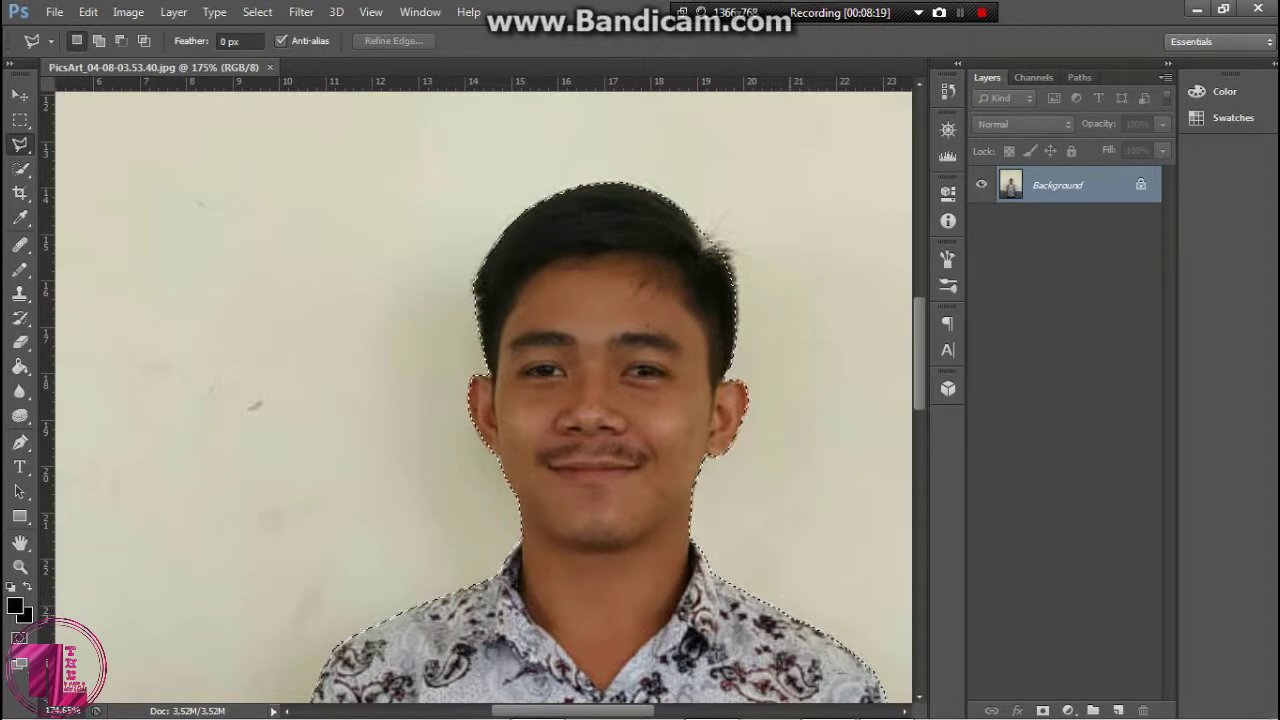
# Step: Close the outline, copy the man to Layer 1 with Ctrl+J, and select Background
pyautogui.doubleClick(840, 645)
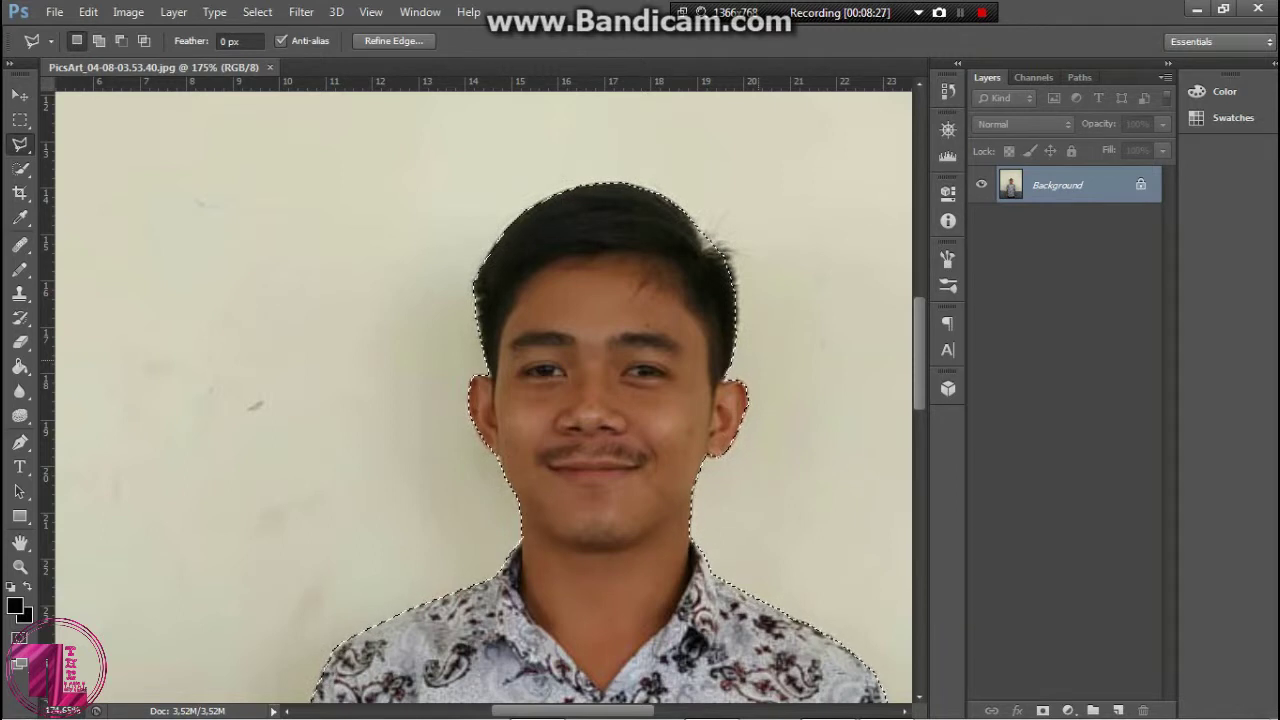
pyautogui.hotkey('ctrl', 'j')
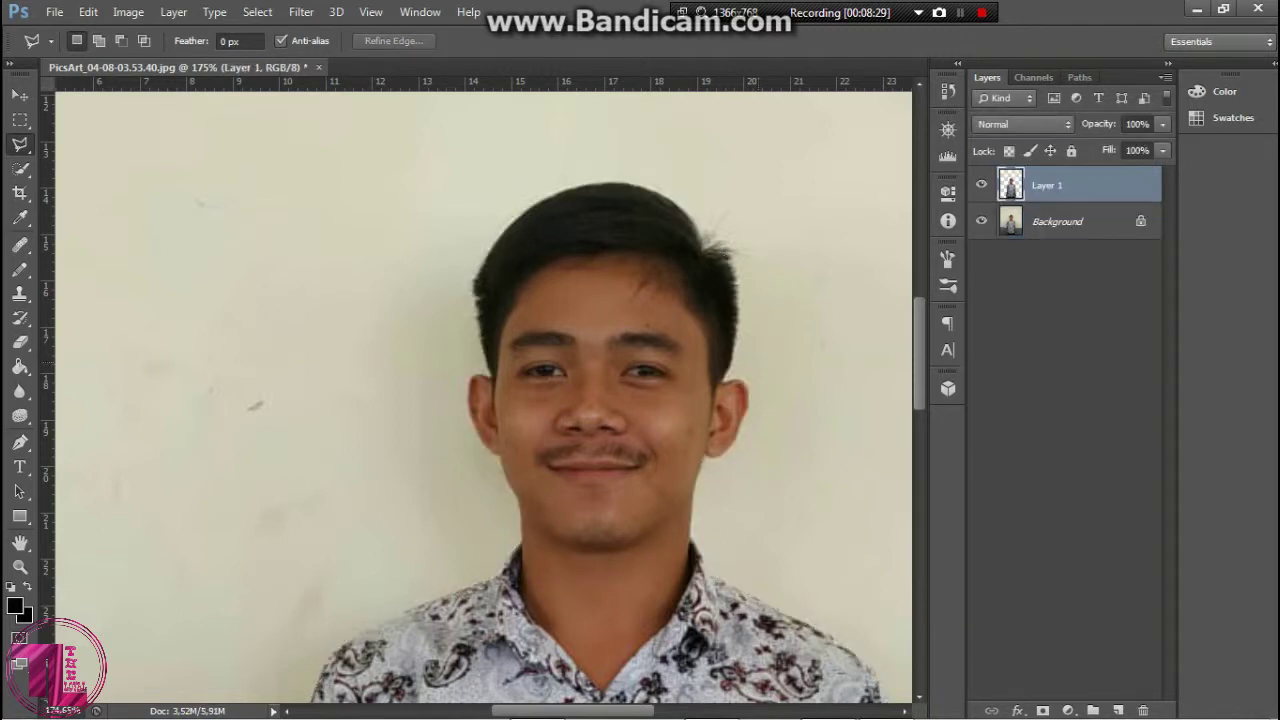
pyautogui.hotkey('alt', '[')
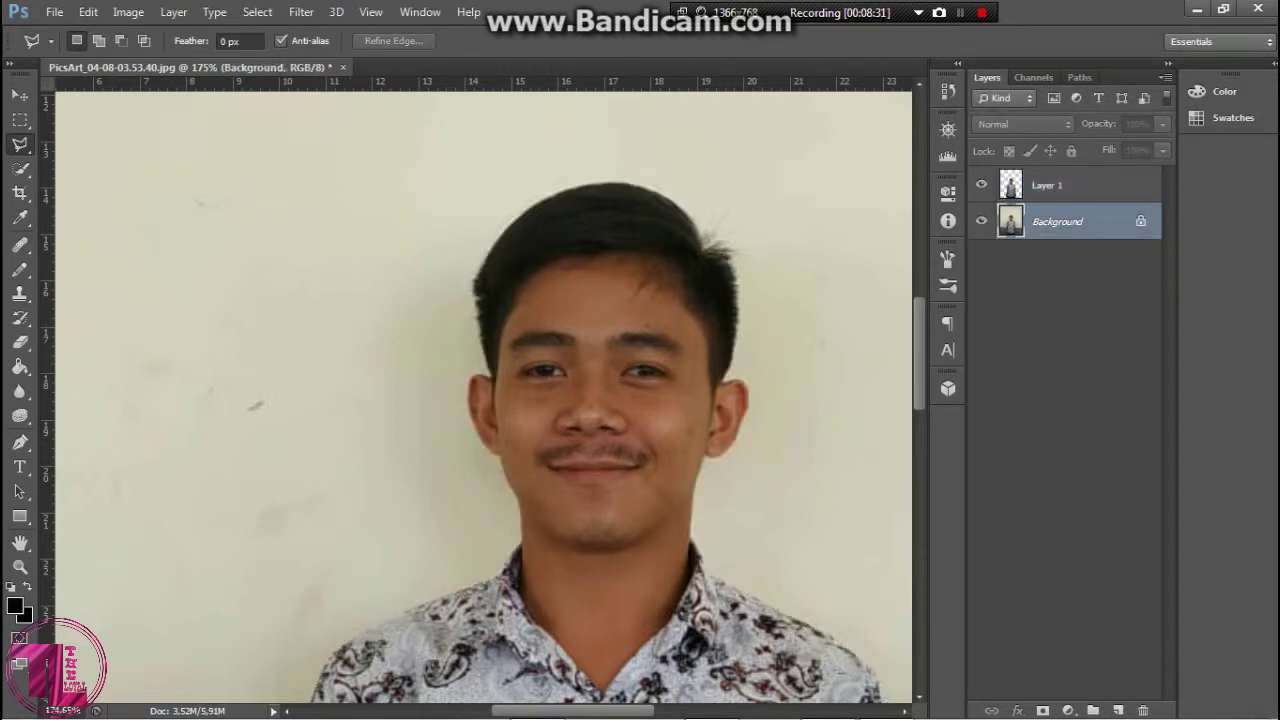
# Step: Hide the Background layer, fit the image on screen, and delete Background
pyautogui.click(981, 221)
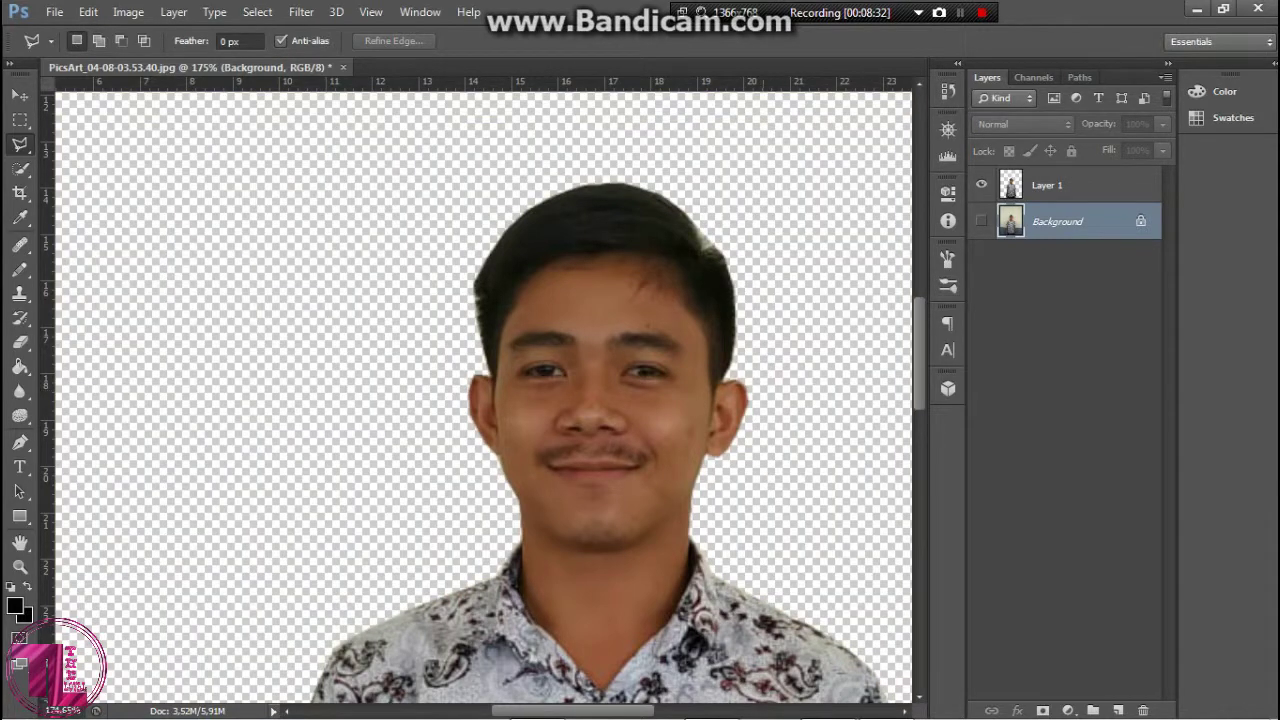
pyautogui.hotkey('ctrl', '0')
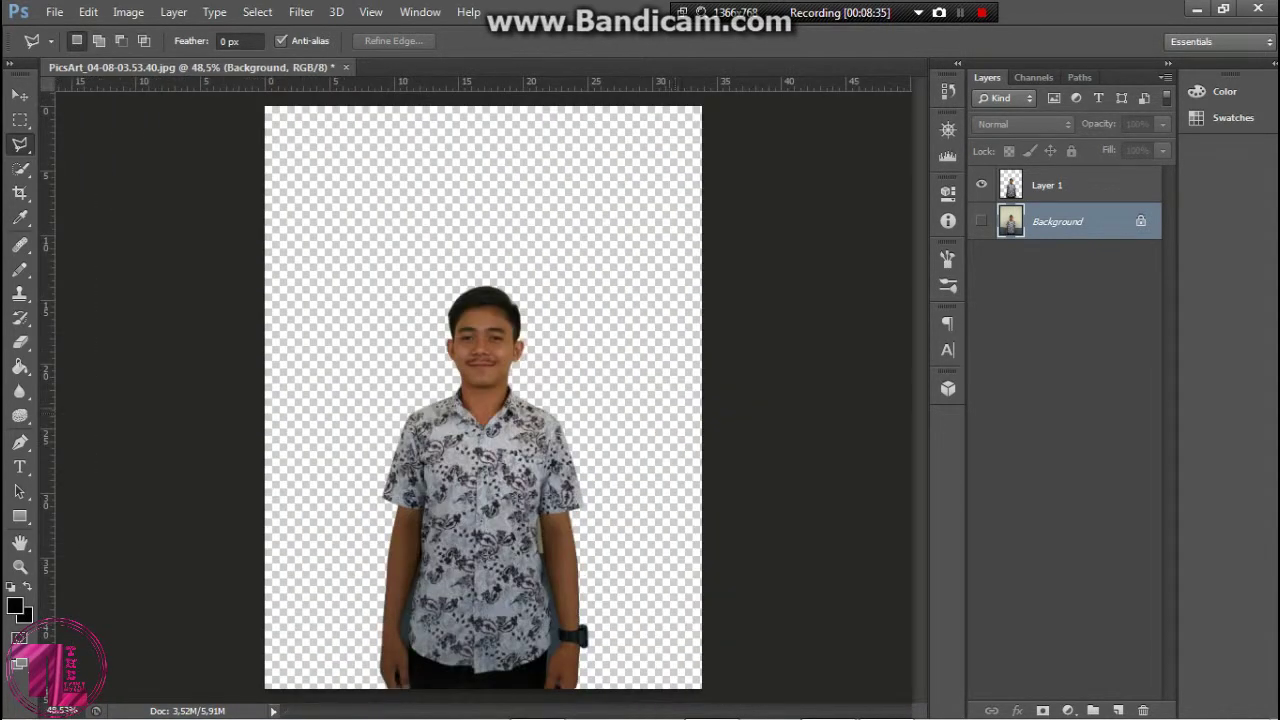
pyautogui.scroll(-1, 484, 397)
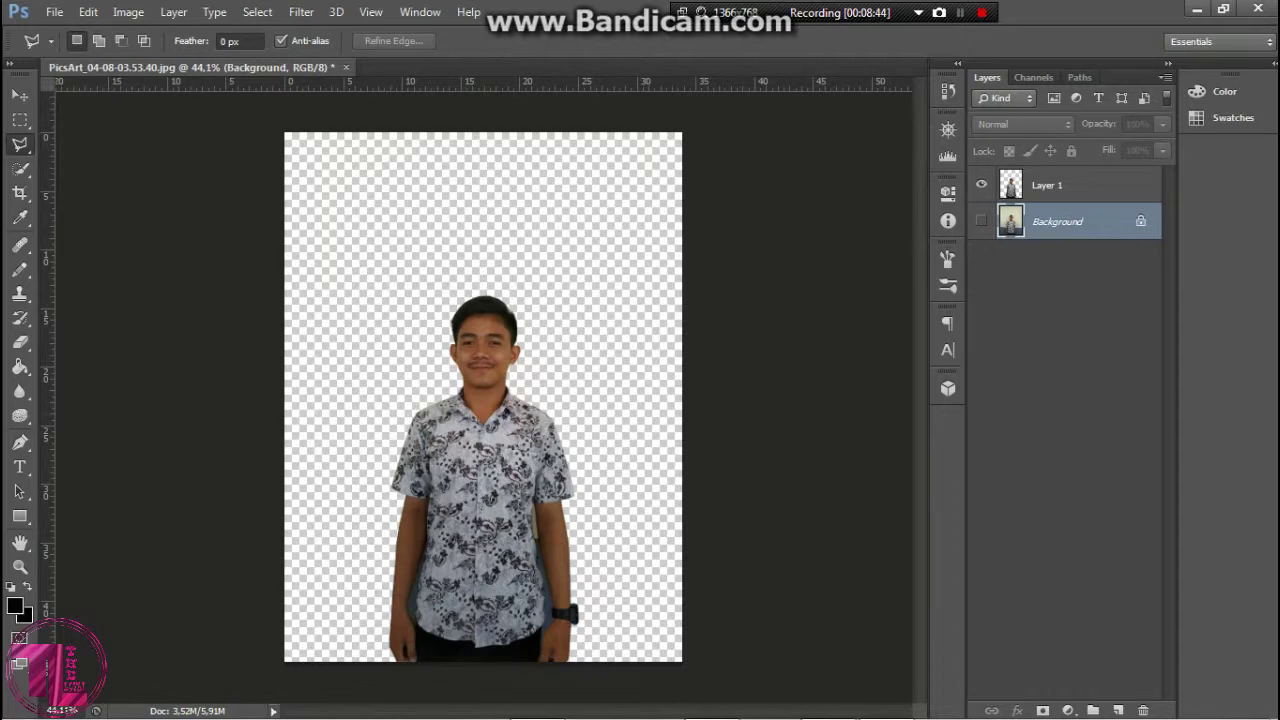
pyautogui.rightClick(1060, 222)
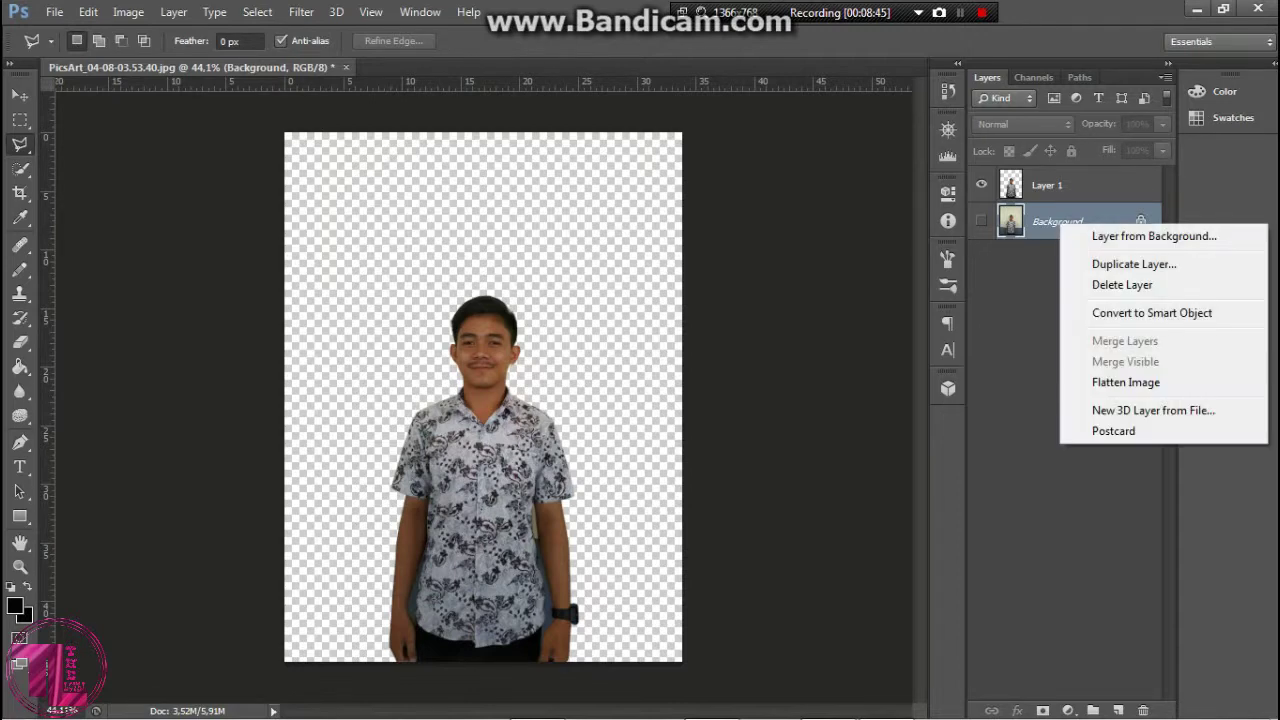
pyautogui.click(1100, 283)
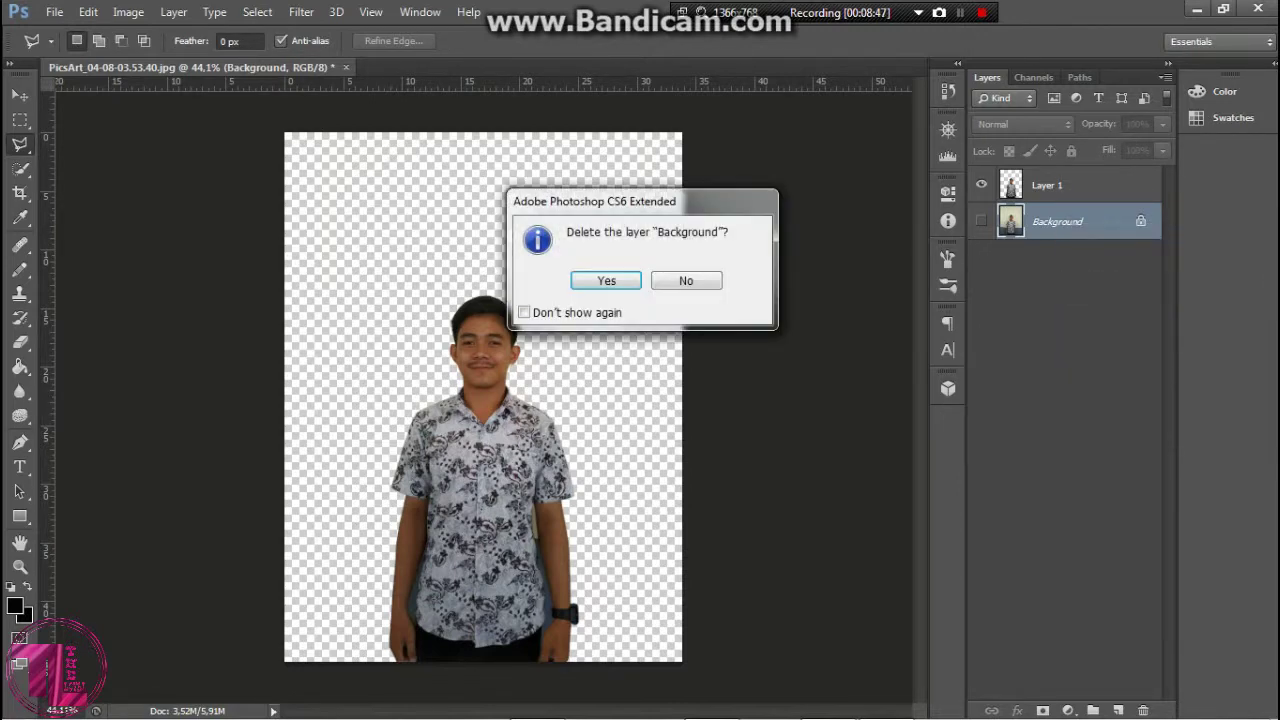
pyautogui.press('Return')
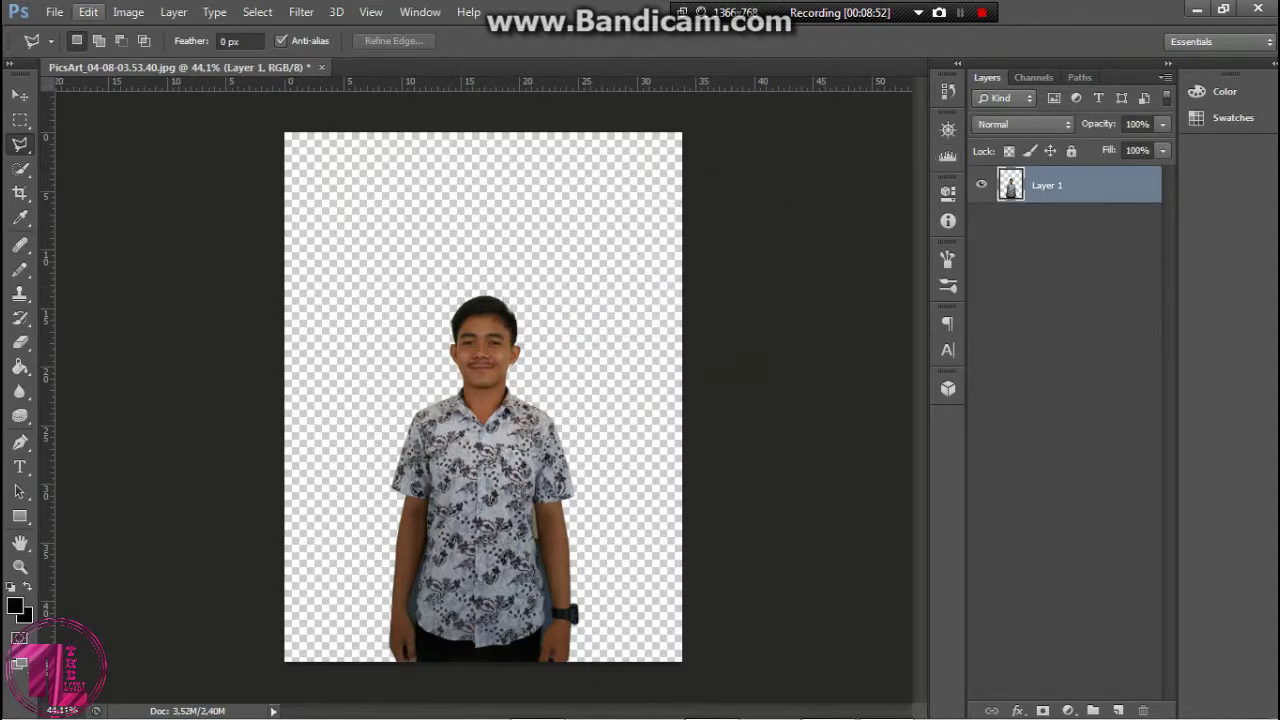
# Step: Open Edit > Fill and set the fill source to Background Color
pyautogui.click(88, 11)
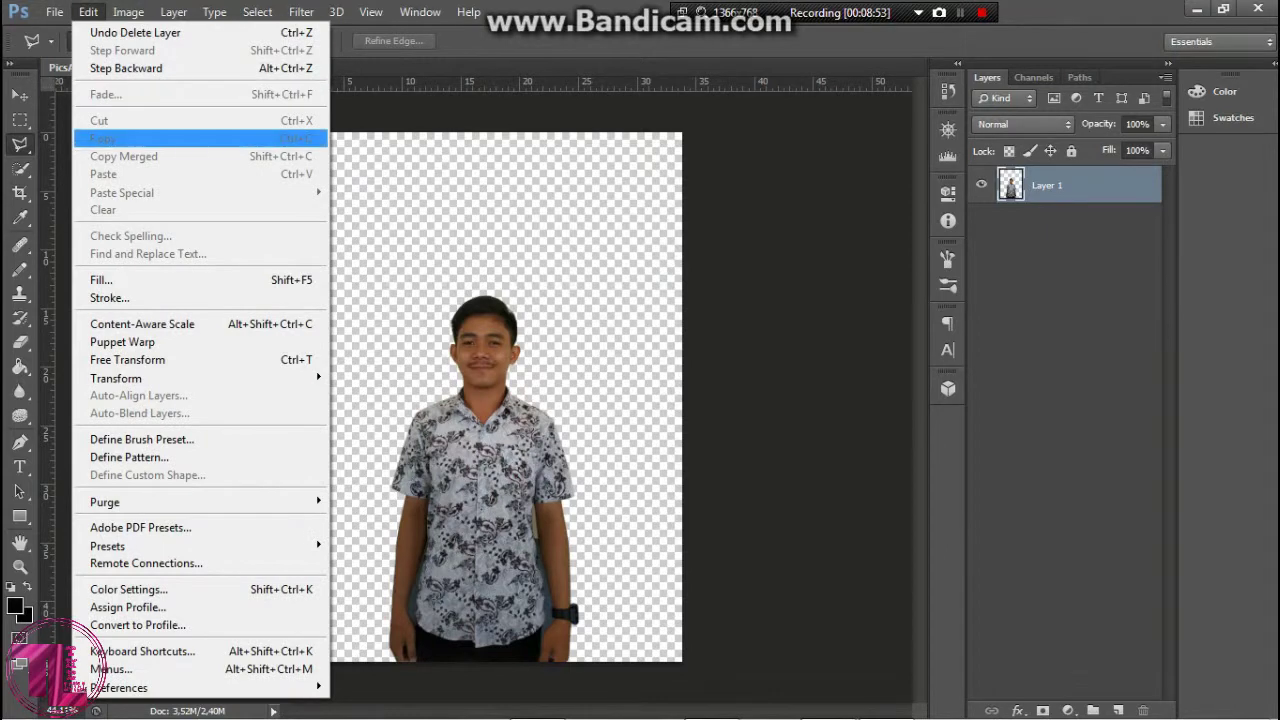
pyautogui.click(100, 280)
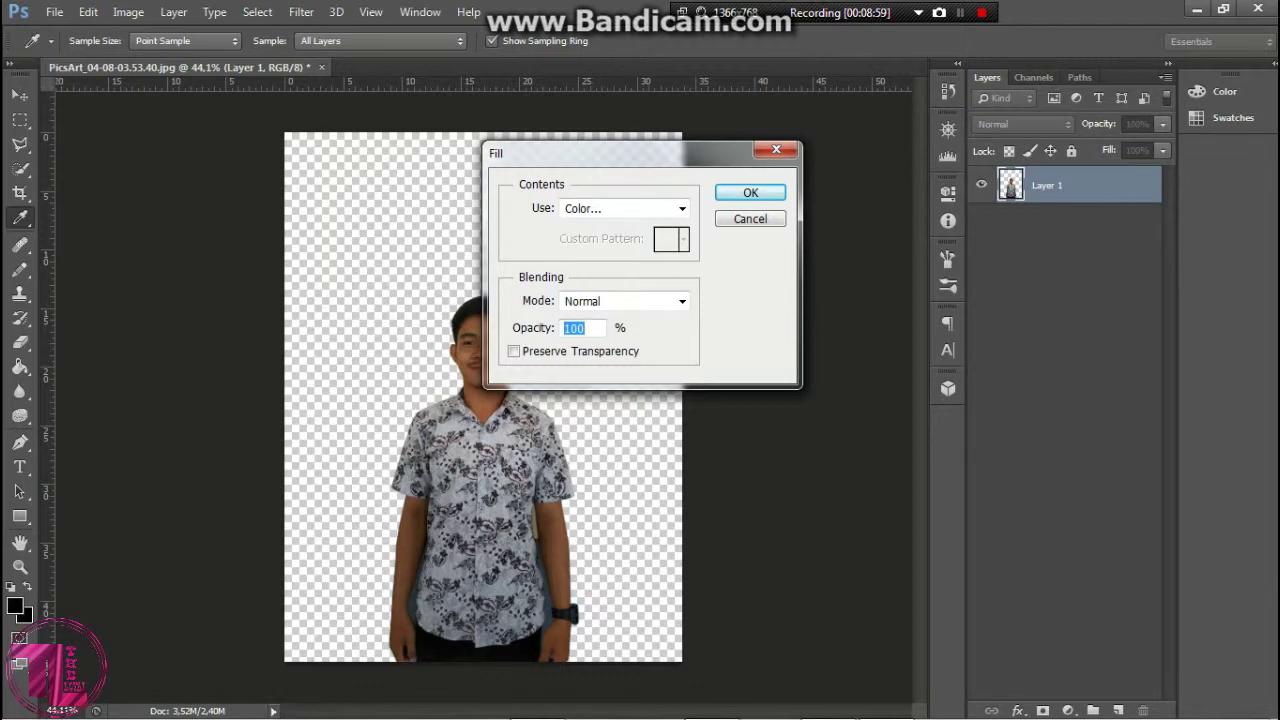
pyautogui.click(681, 208)
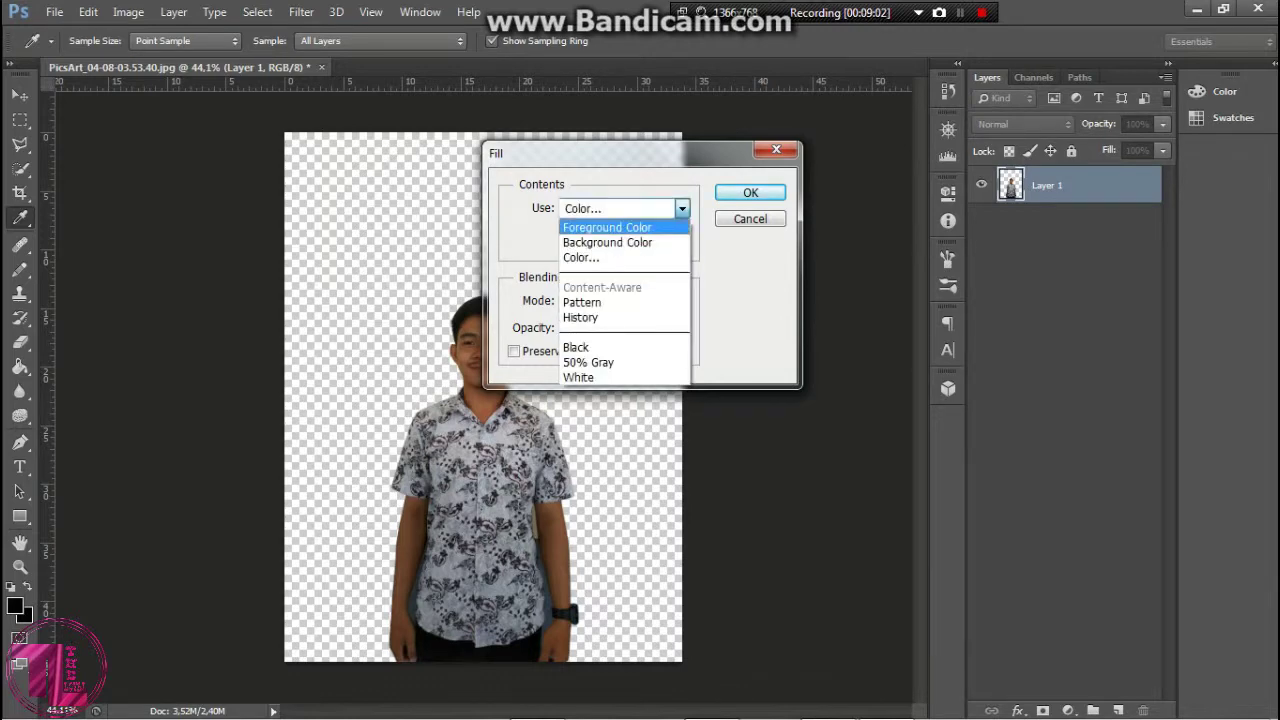
pyautogui.press('Up')
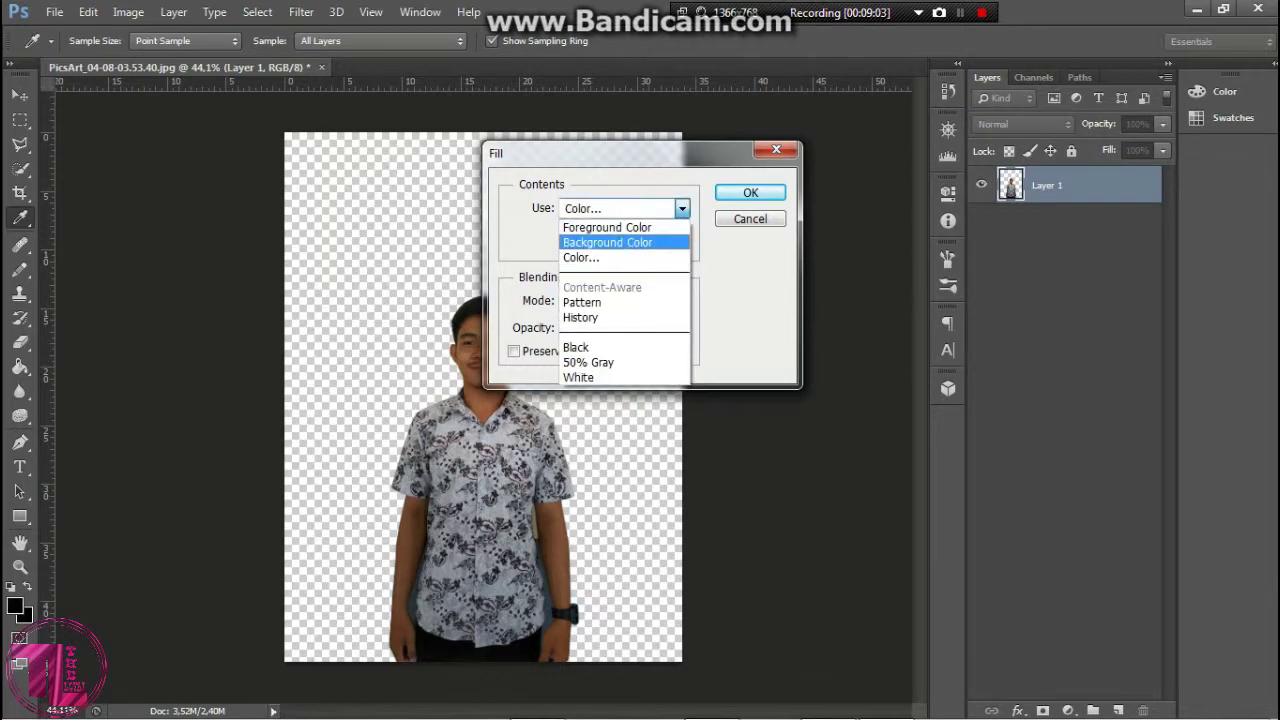
pyautogui.press('Return')
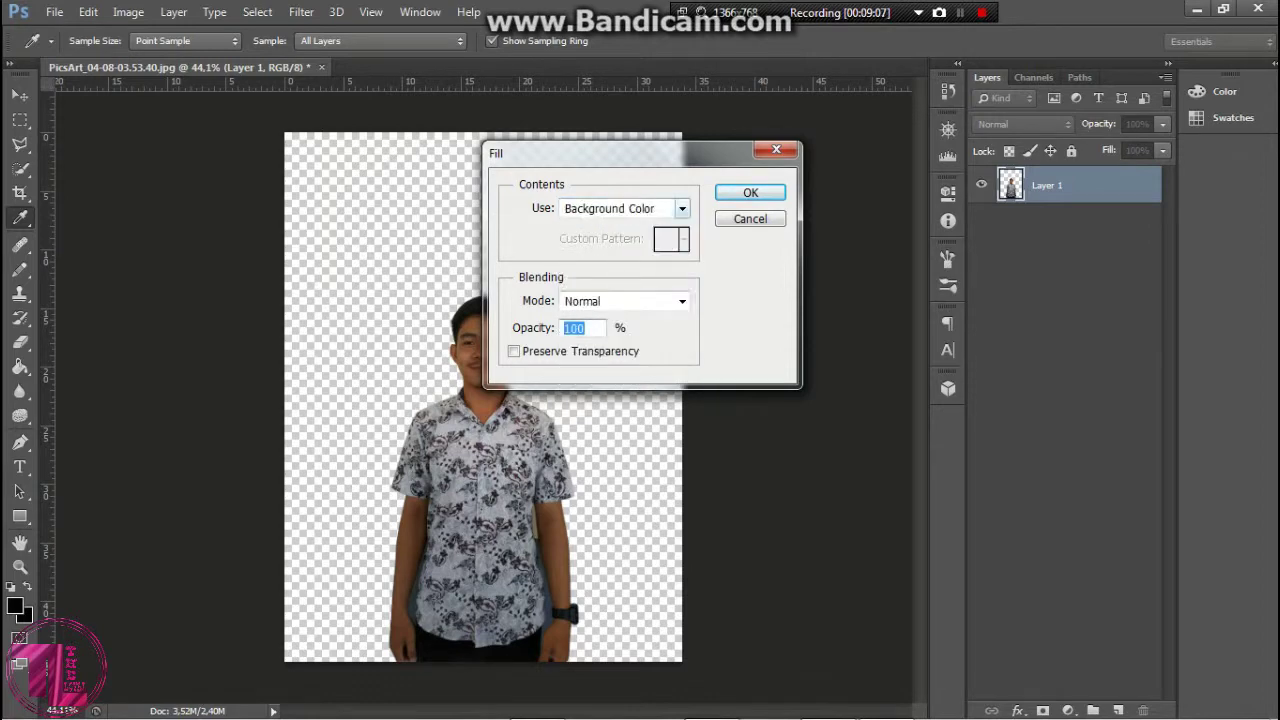
# Step: Test a custom red #fe0018 fill, undo it, and add new Layer 2
pyautogui.click(682, 208)
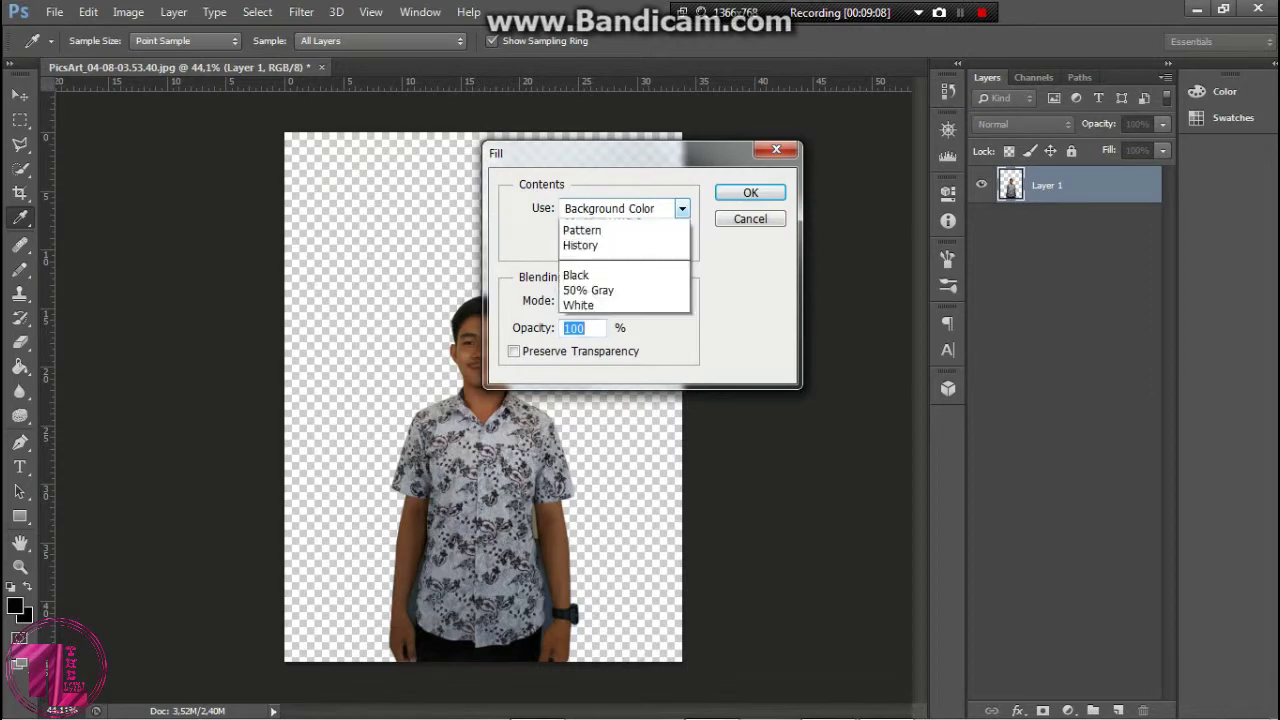
pyautogui.press('Down')
pyautogui.press('Return')
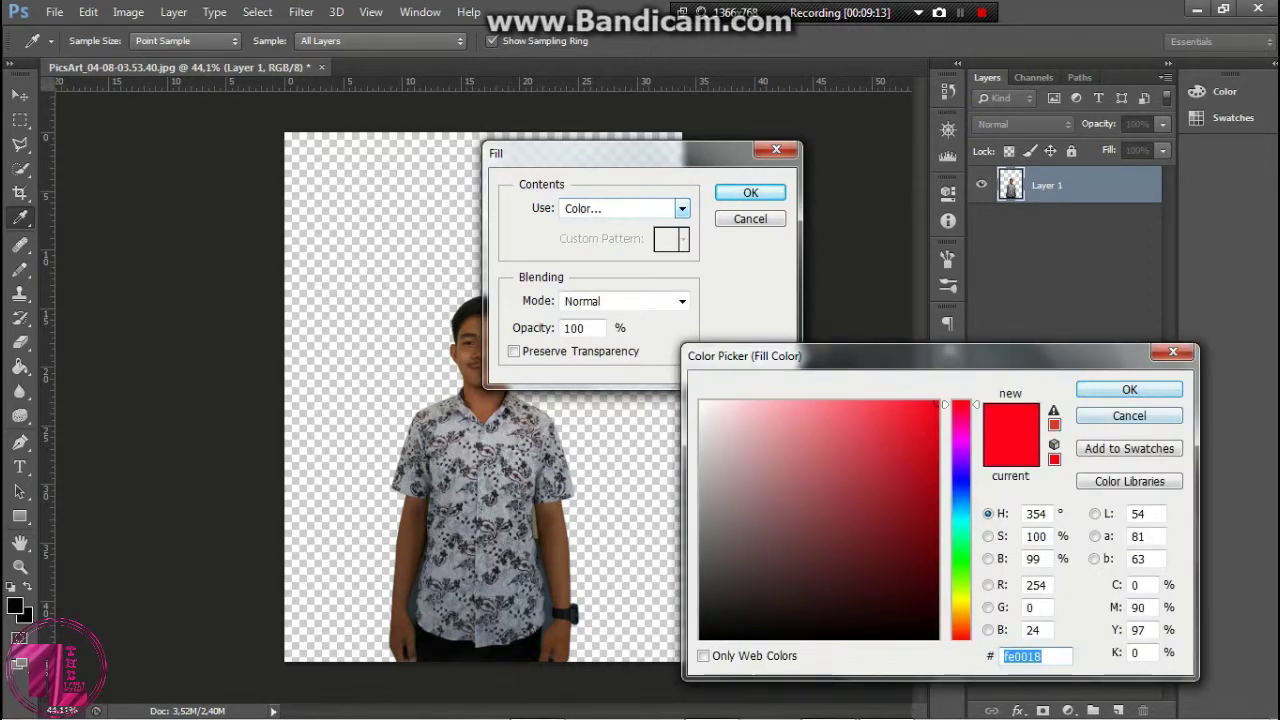
pyautogui.press('Return')
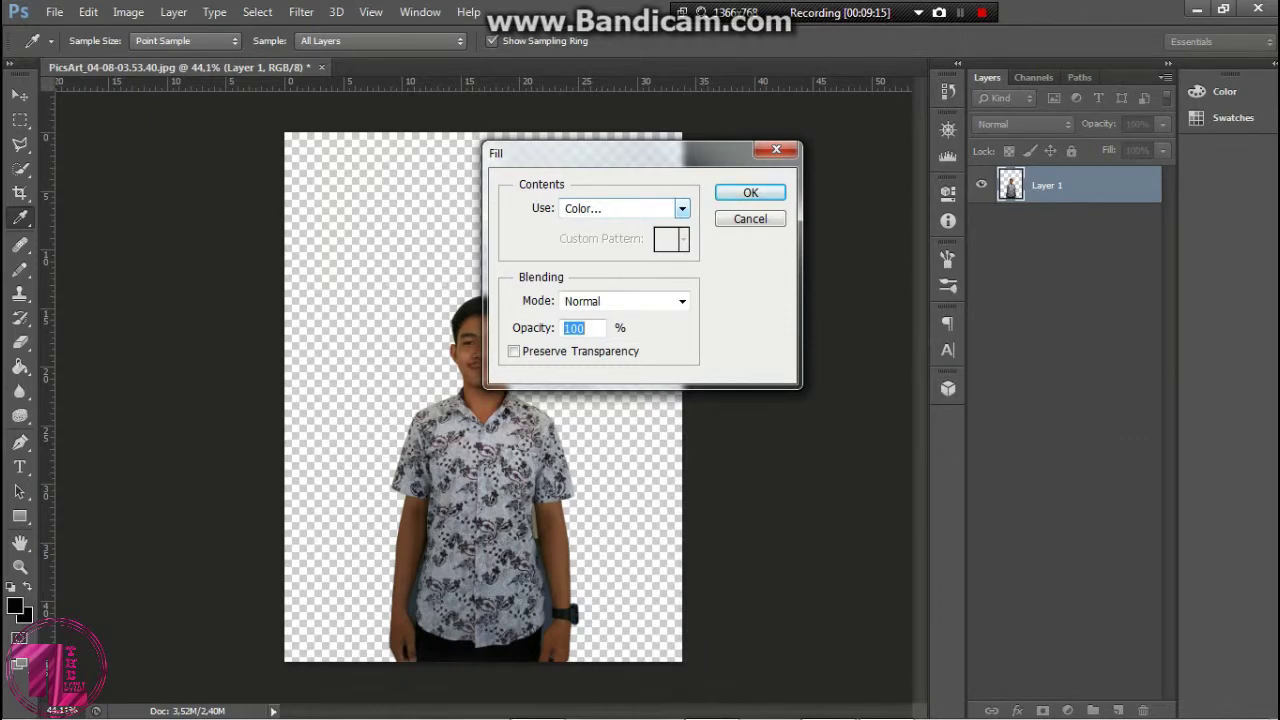
pyautogui.press('Return')
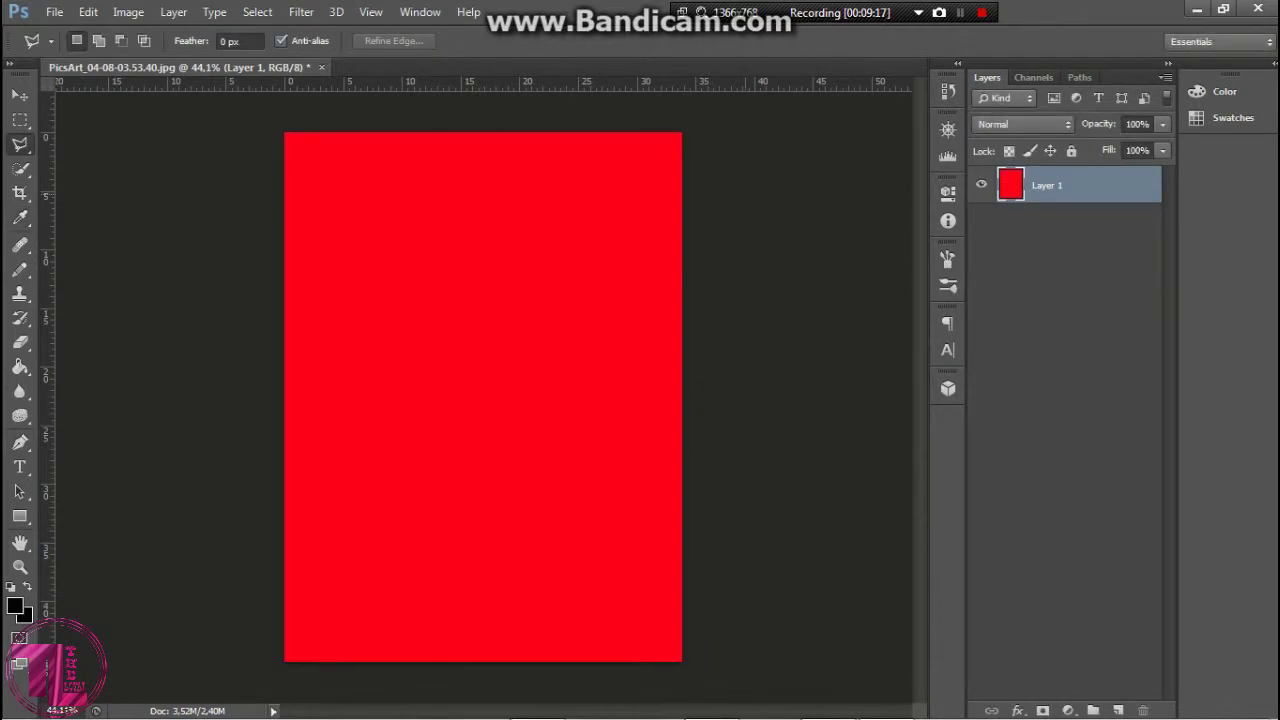
pyautogui.hotkey('ctrl', 'z')
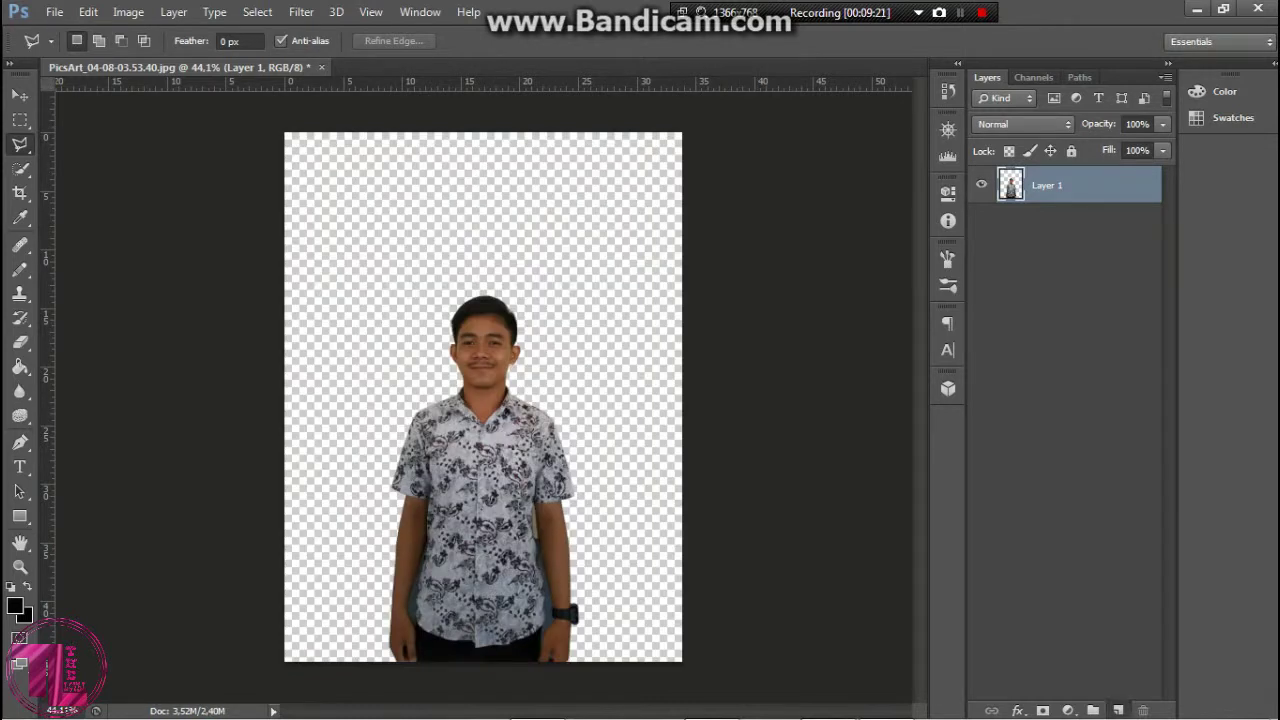
pyautogui.click(1118, 710)
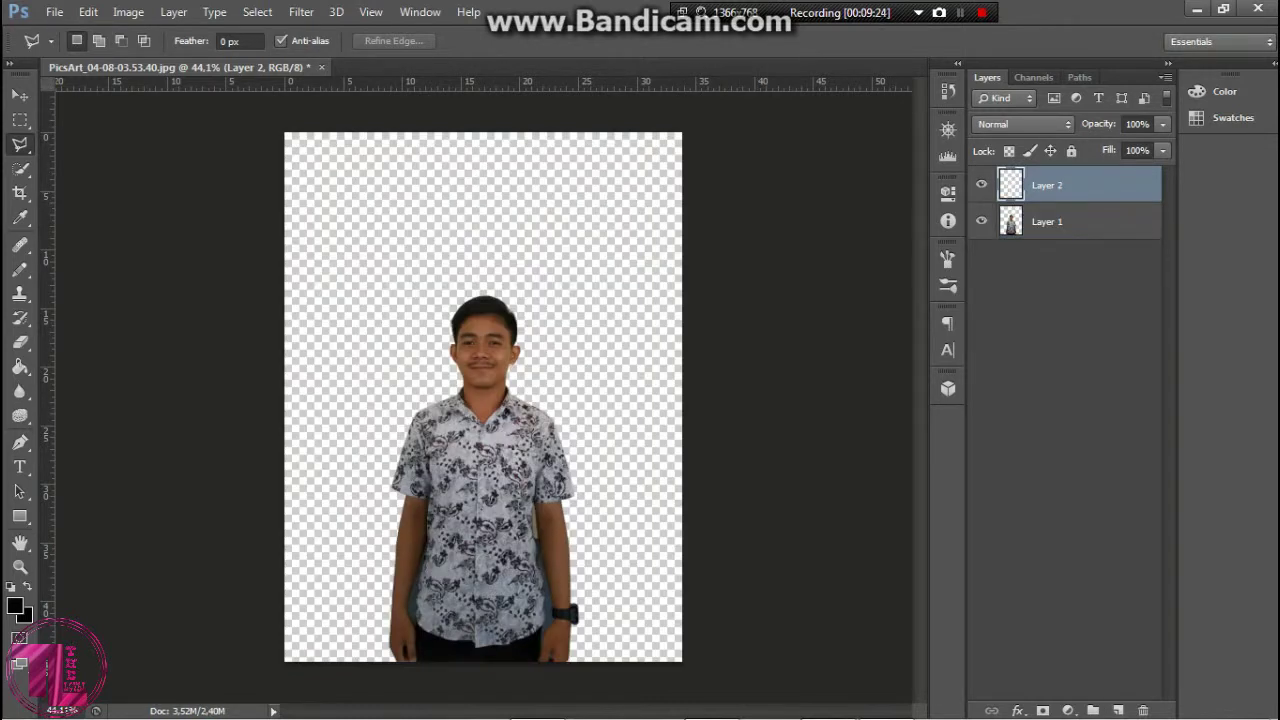
# Step: Fill Layer 2 with solid red and move it below the portrait on Layer 1
pyautogui.click(88, 12)
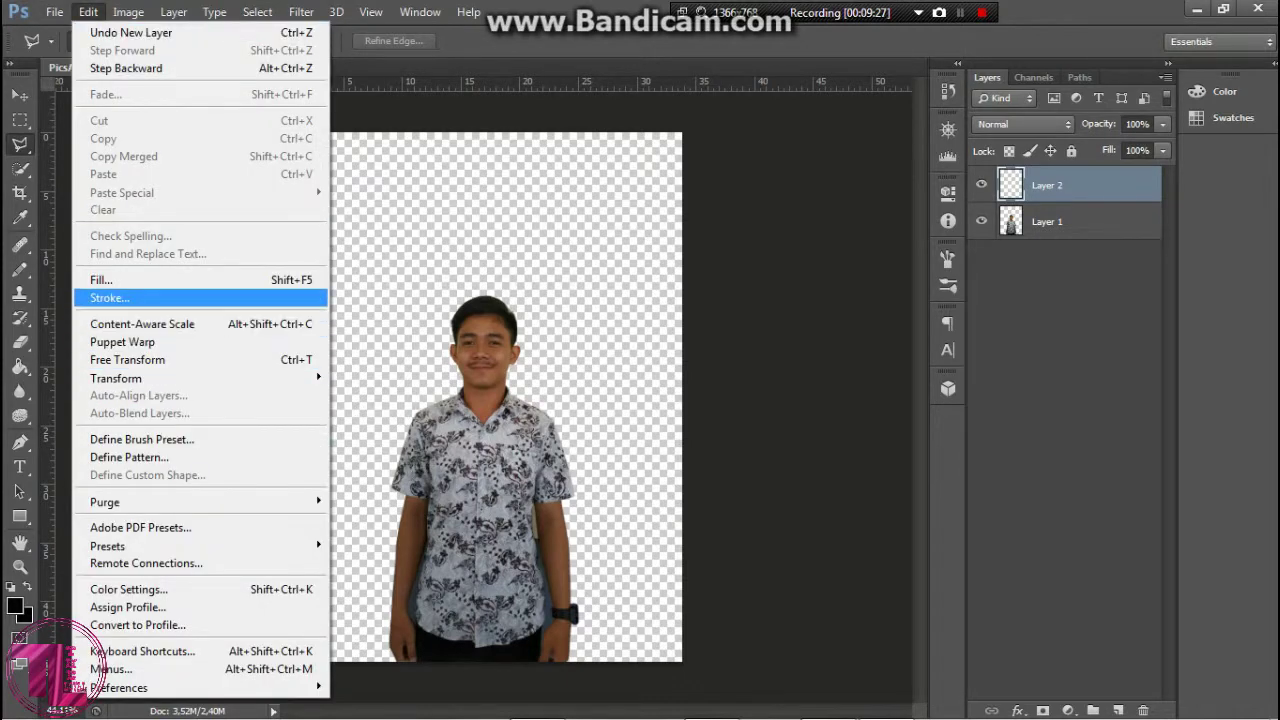
pyautogui.click(101, 280)
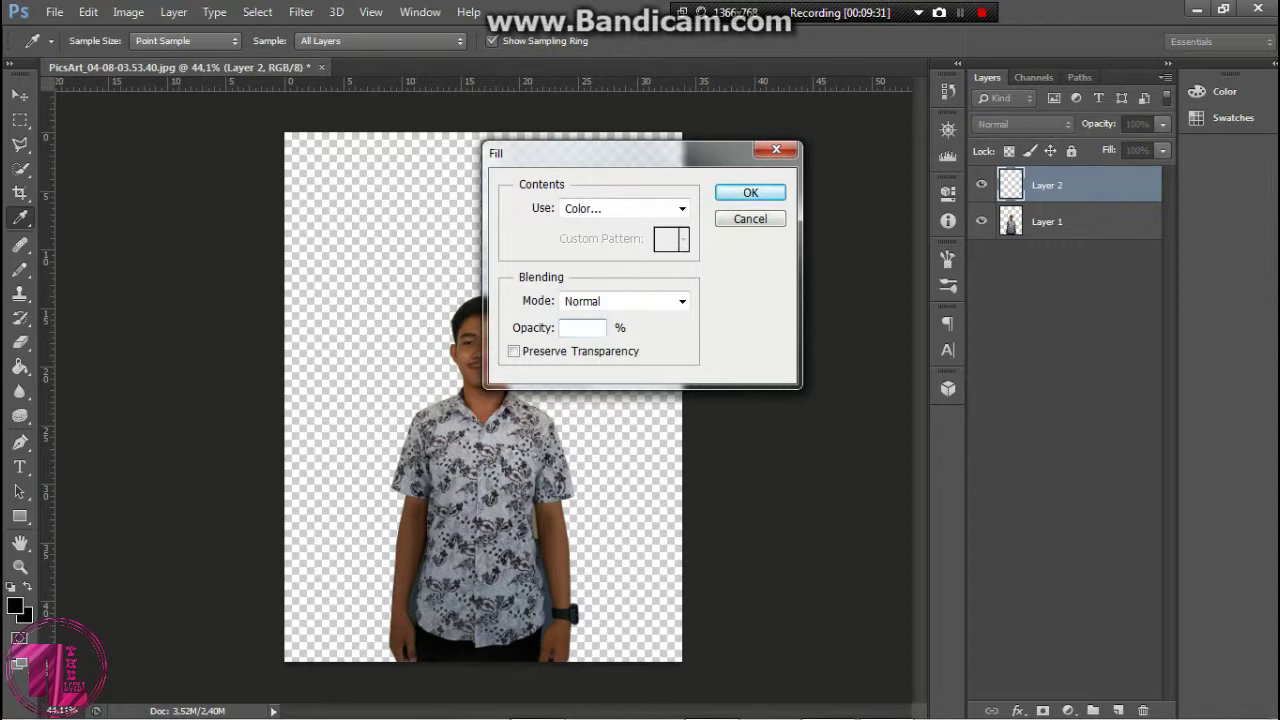
pyautogui.press('Escape')
pyautogui.press('l')
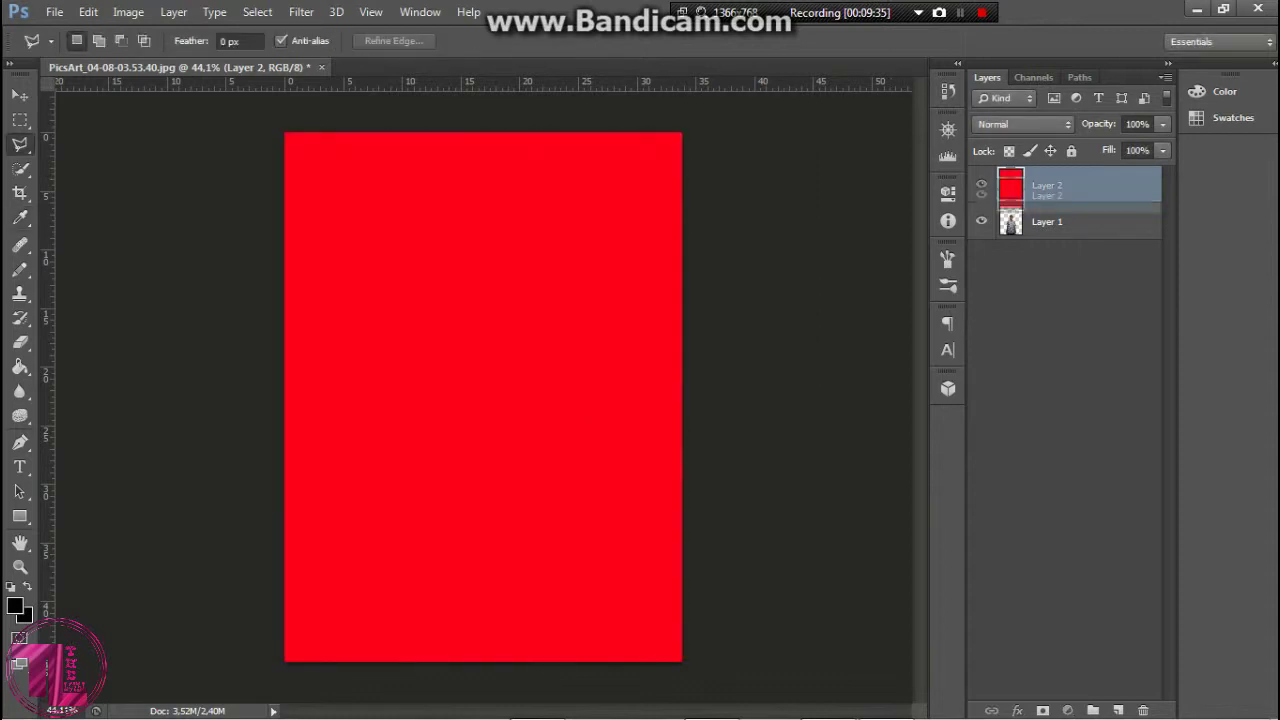
pyautogui.hotkey('ctrl', '[')
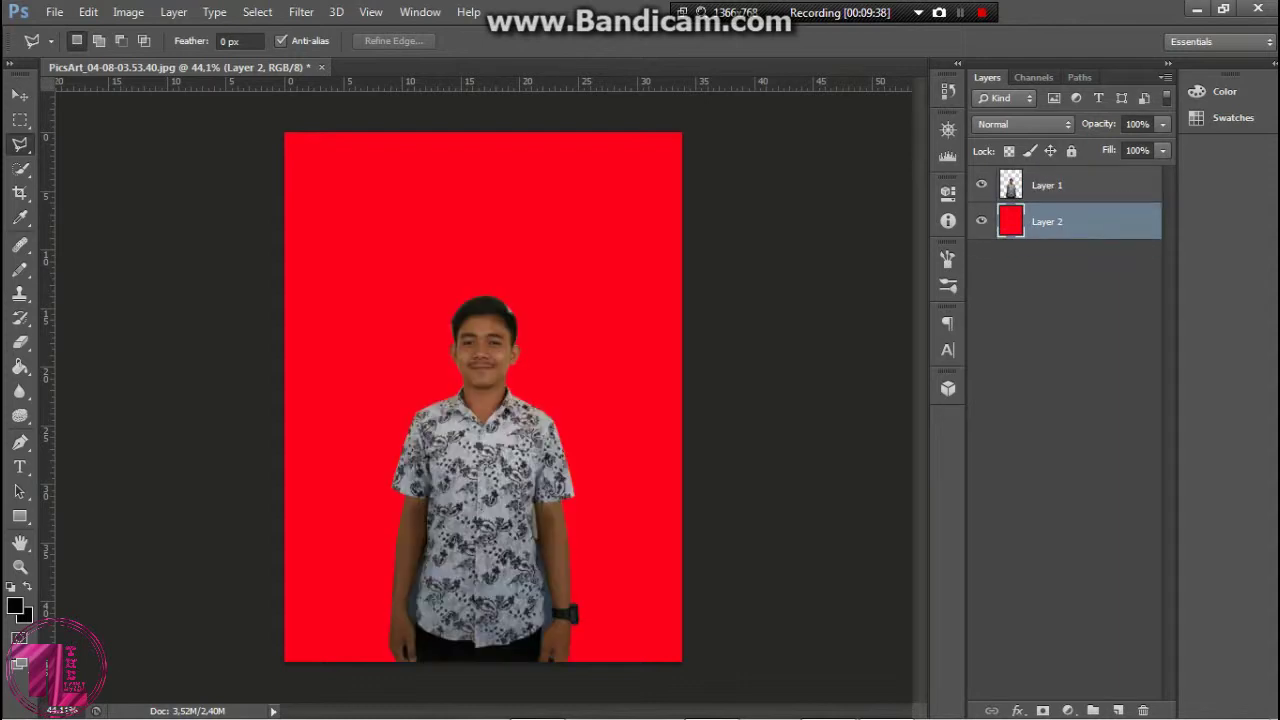
# Step: Crop the canvas in from the top-left corner to a narrower framing of the man
pyautogui.scroll(2, 483, 397)
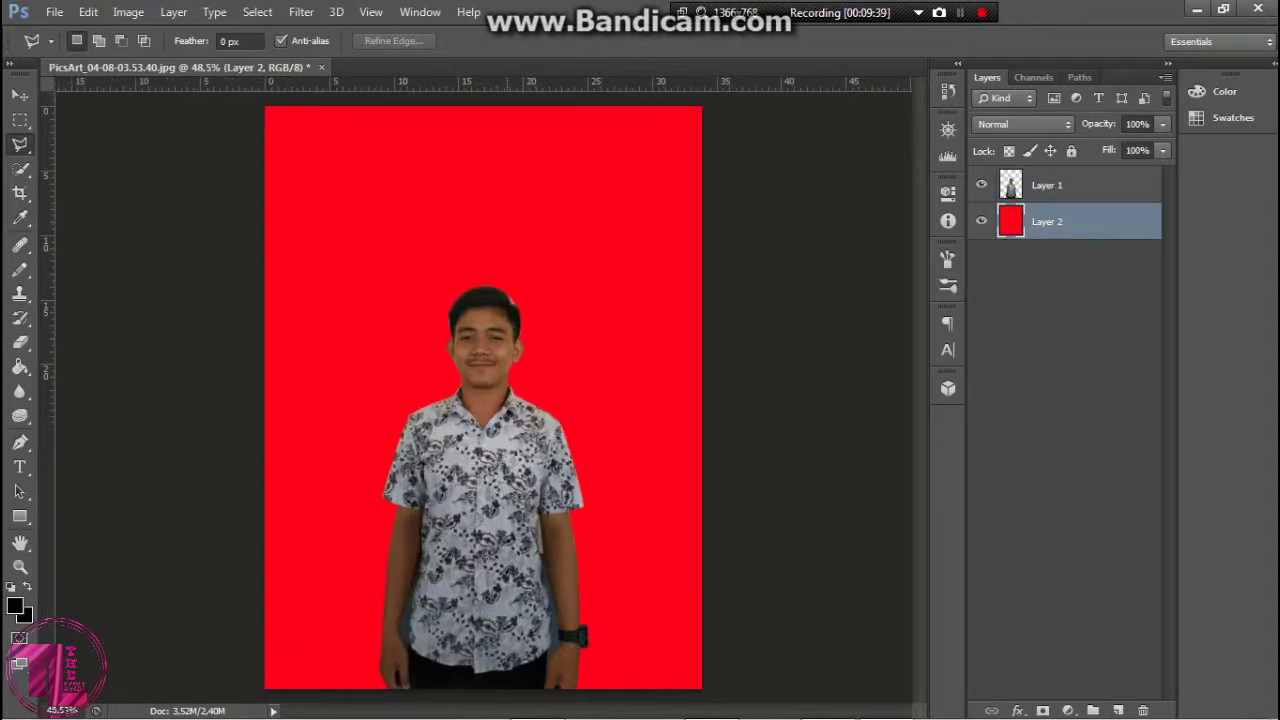
pyautogui.scroll(2, 483, 397)
pyautogui.scroll(-5, 483, 397)
pyautogui.scroll(-2, 483, 397)
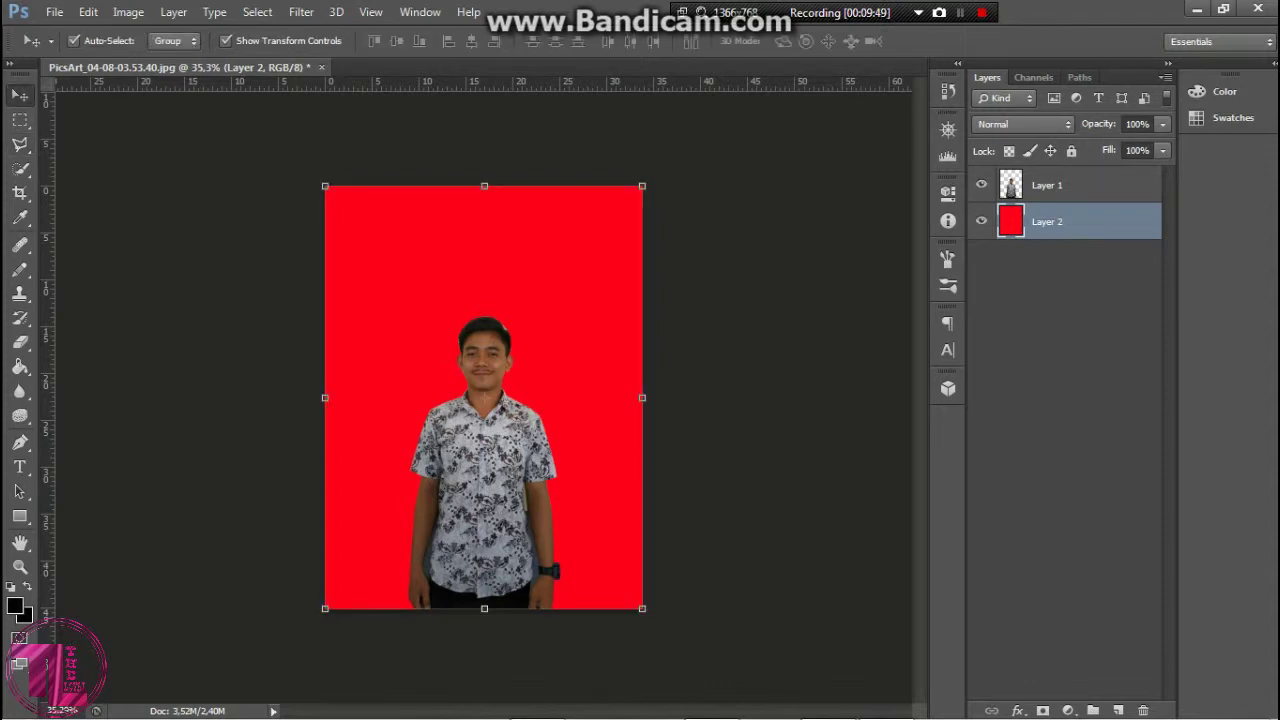
pyautogui.click(20, 193)
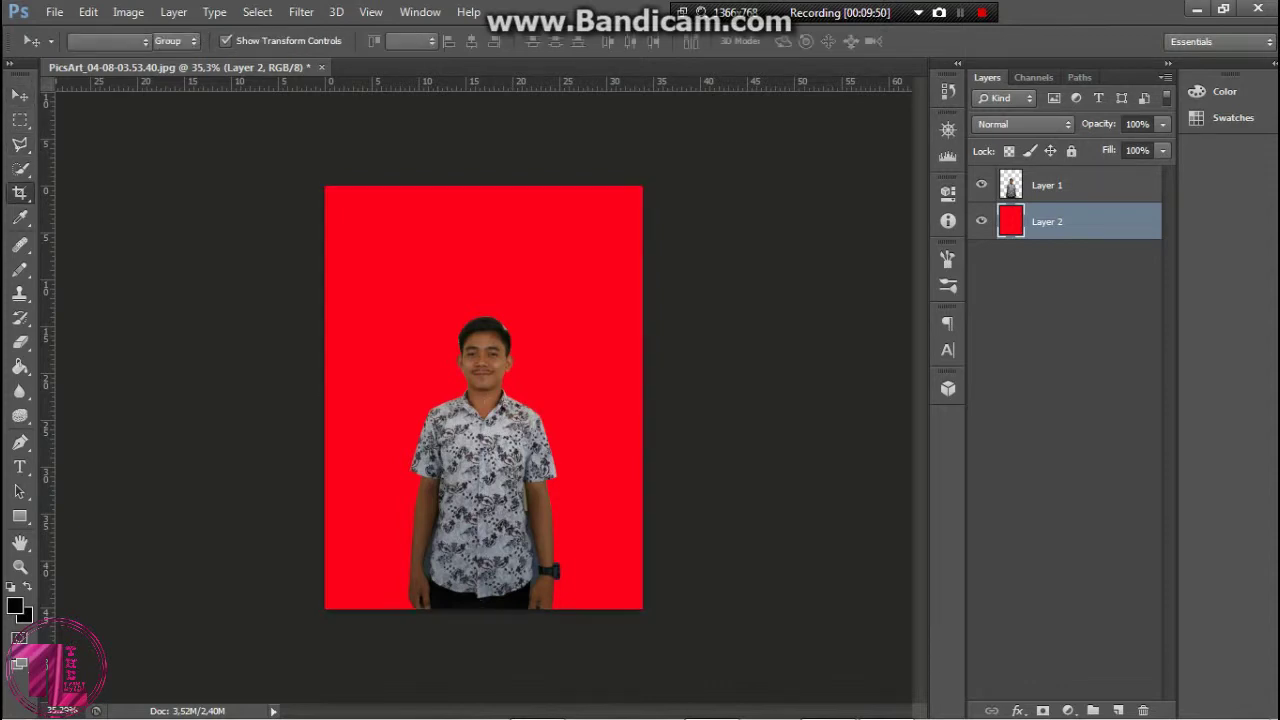
pyautogui.moveTo(326, 187); pyautogui.dragTo(341, 244)
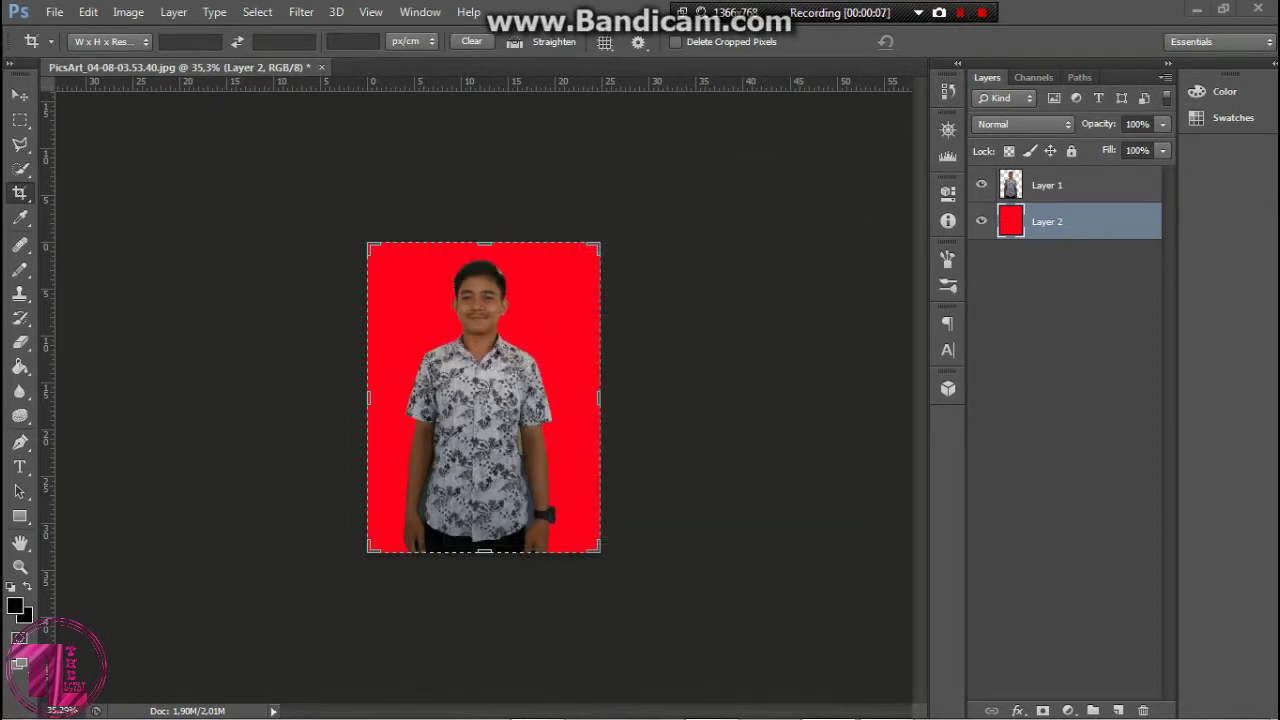
# Step: Start a Save As named Ganti Background in JPEG format
pyautogui.click(54, 12)
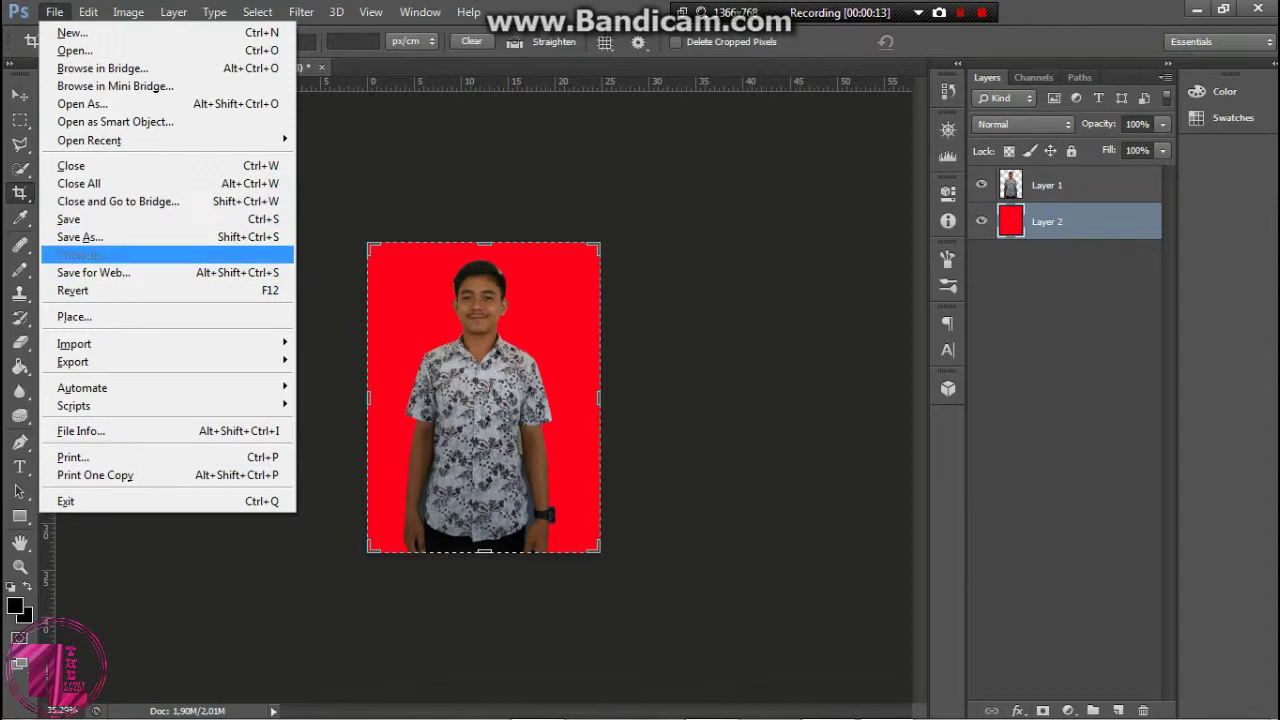
pyautogui.click(80, 237)
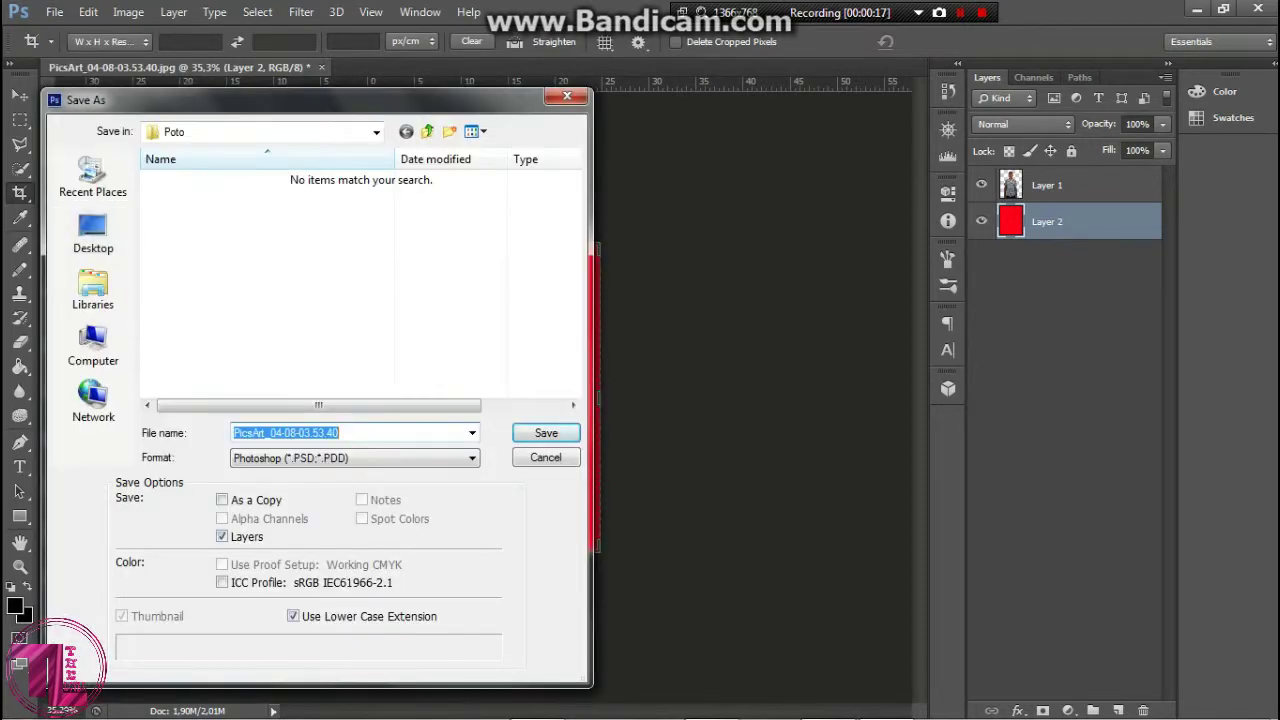
pyautogui.press('BackSpace')
pyautogui.write('Ganti Background')
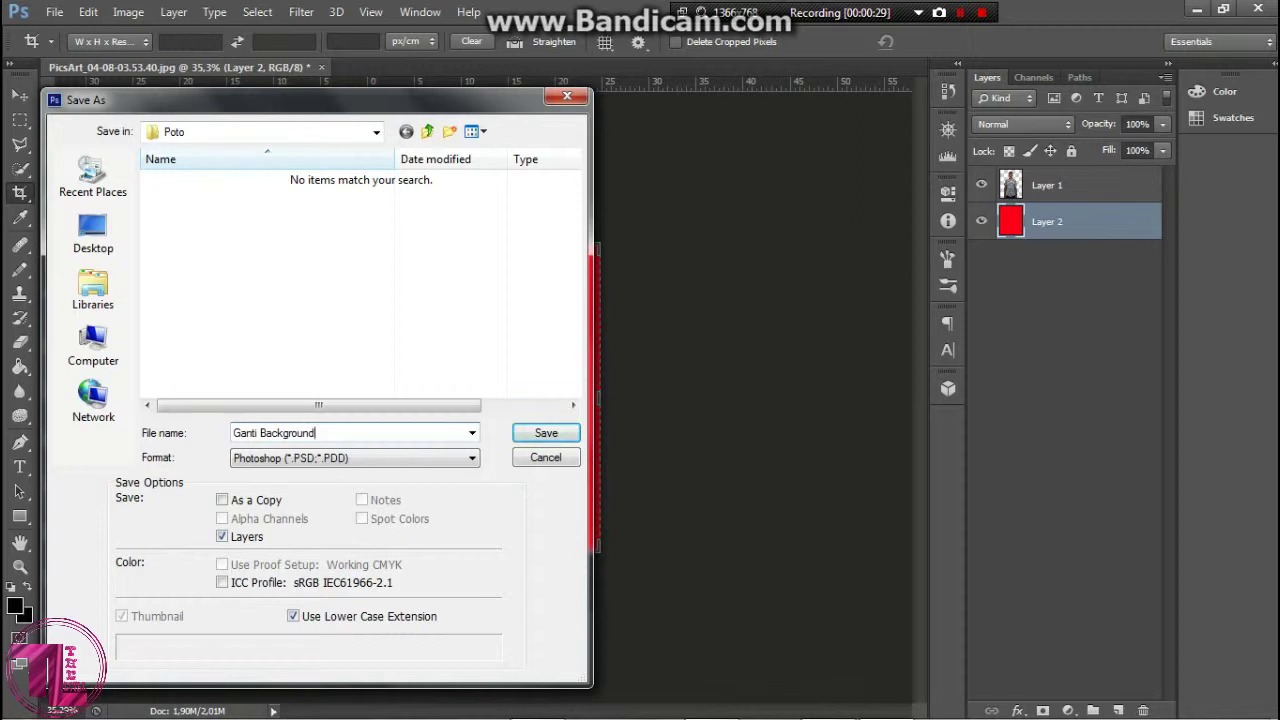
pyautogui.click(355, 457)
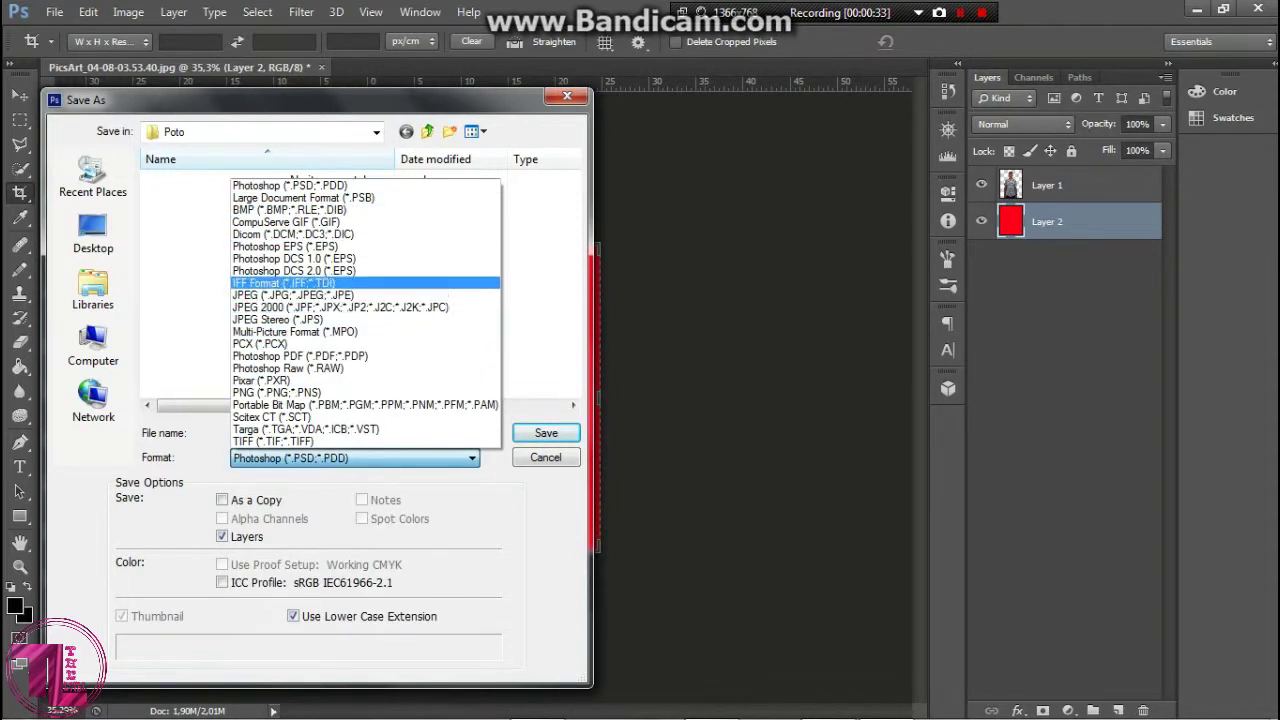
pyautogui.click(293, 295)
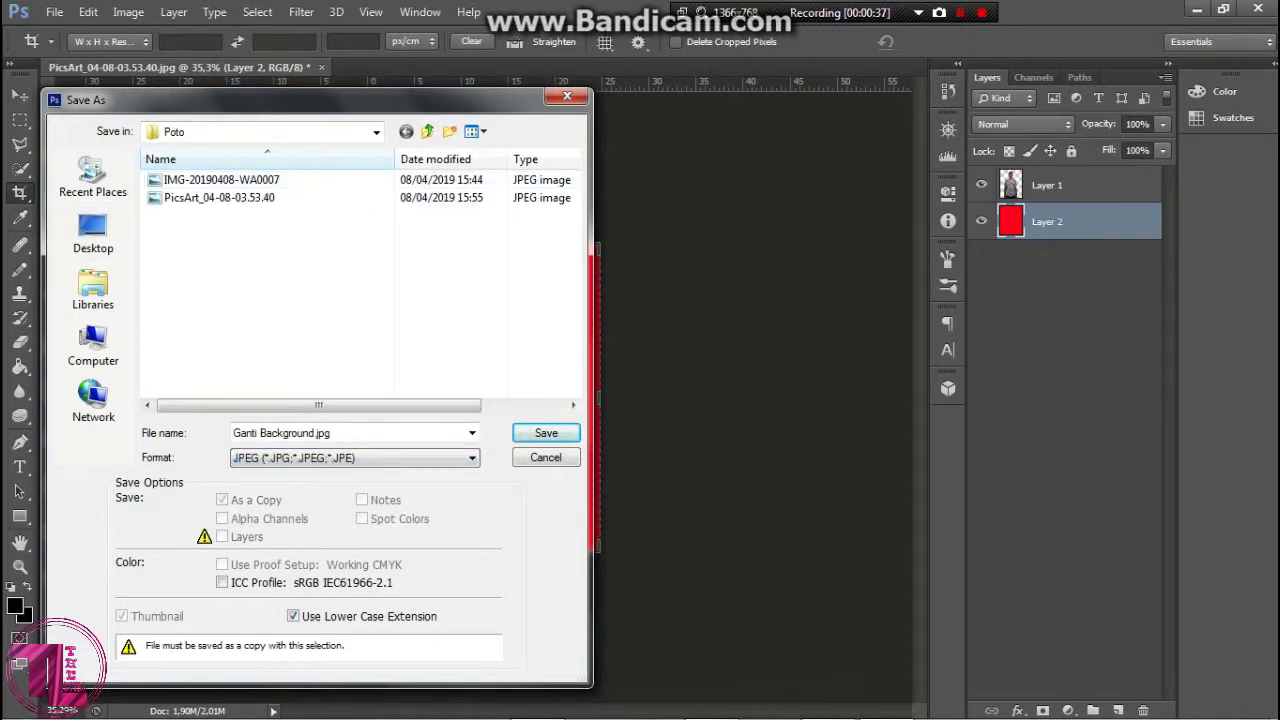
# Step: Point the save location to the PhotoShop folder on Doc Miges (E:)
pyautogui.click(93, 345)
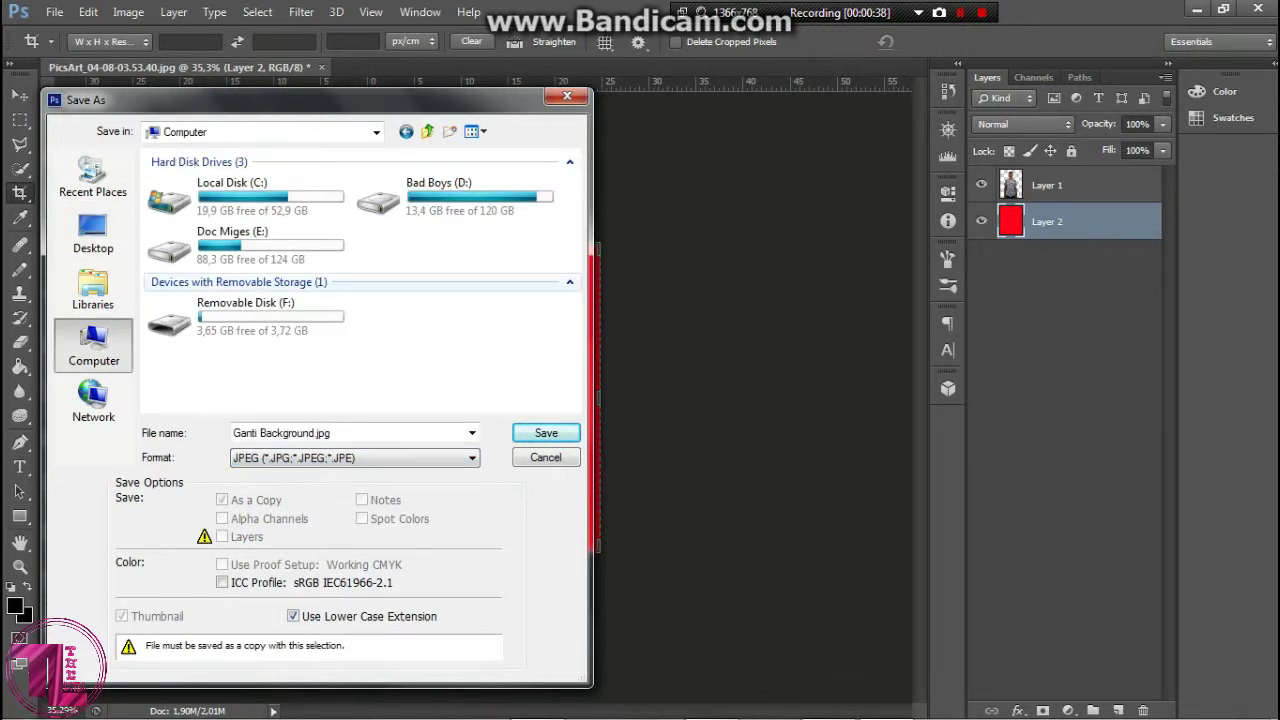
pyautogui.doubleClick(232, 245)
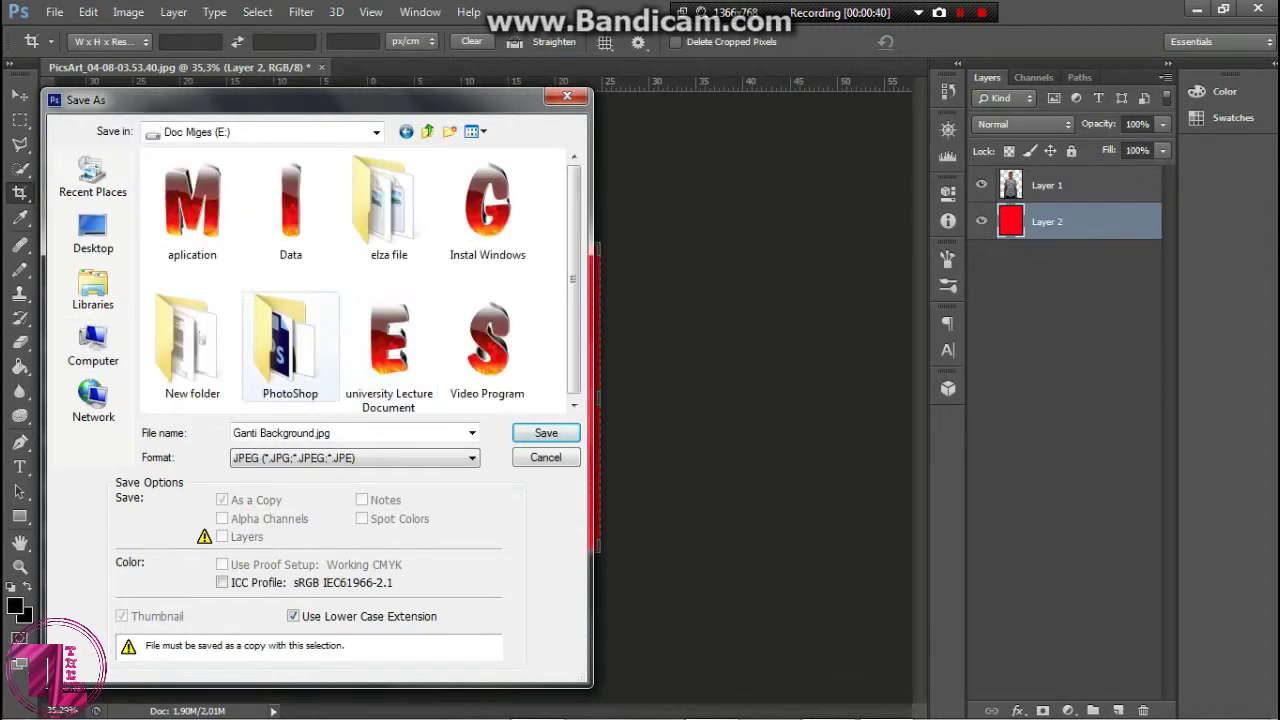
pyautogui.doubleClick(290, 345)
pyautogui.scroll(-2, 350, 280)
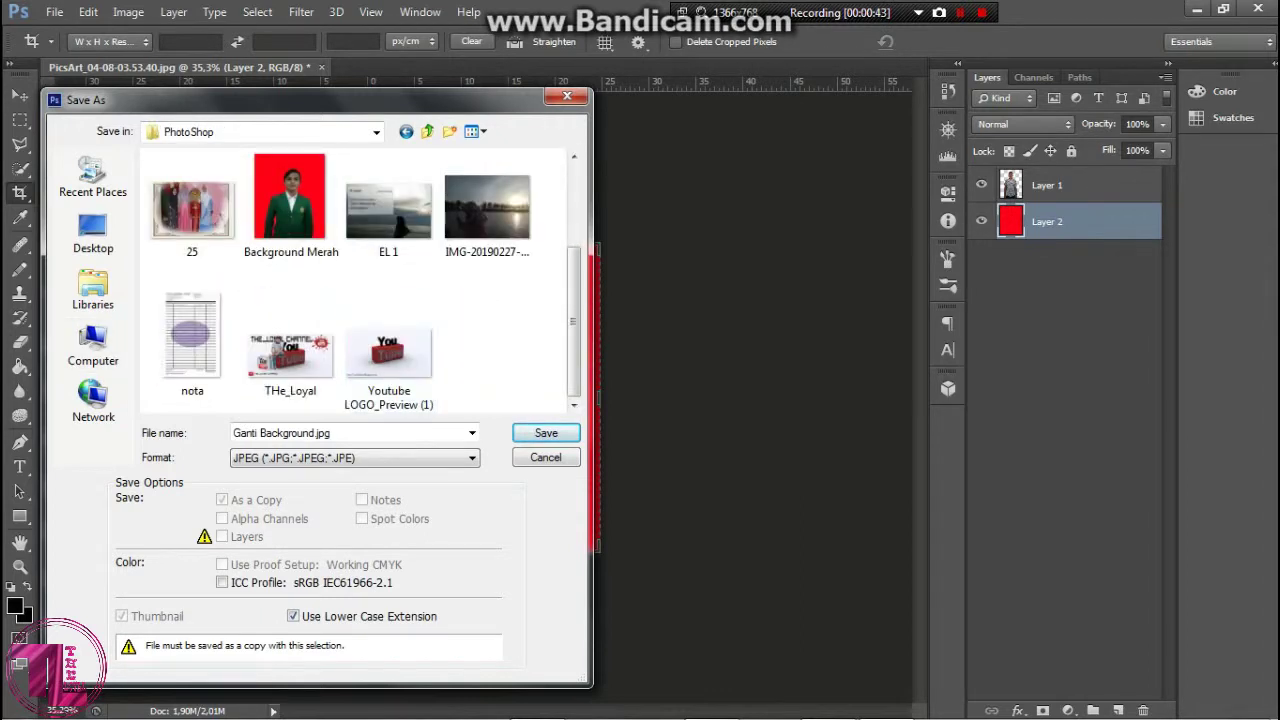
# Step: Save Ganti Background.jpg, keeping JPEG Quality 12 (Maximum)
pyautogui.press('Return')
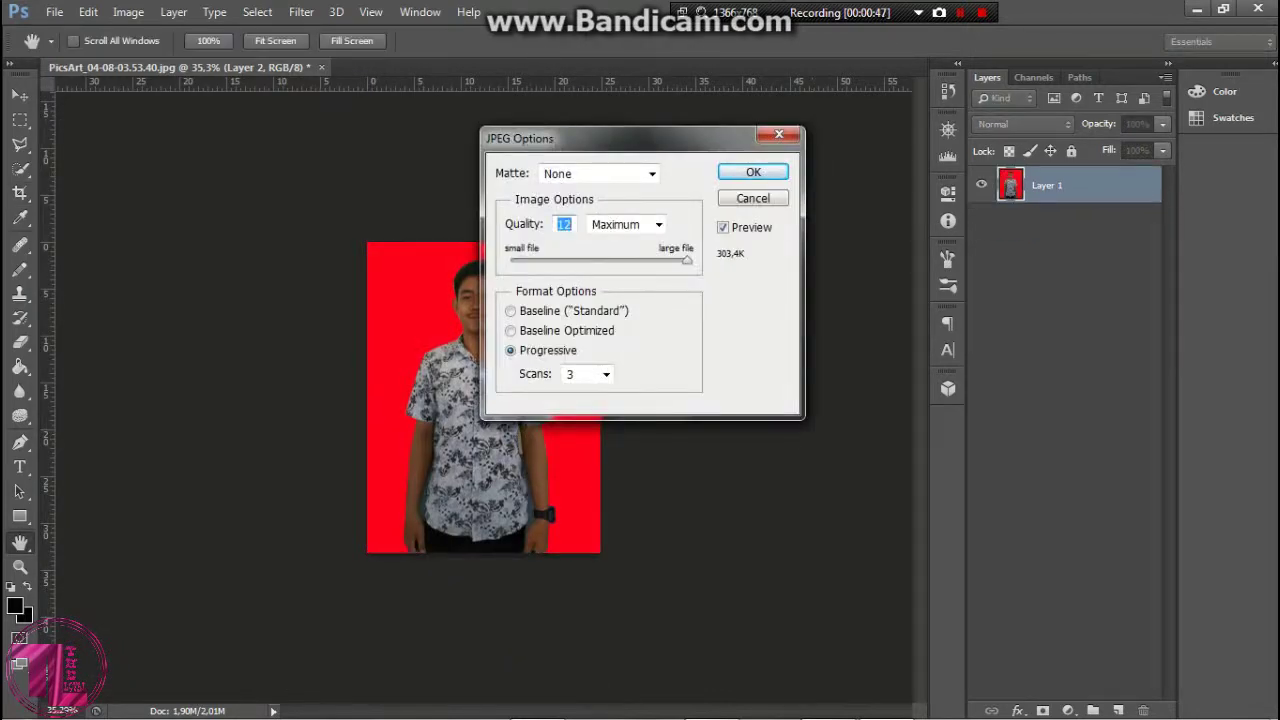
pyautogui.press('Return')
pyautogui.press('c')
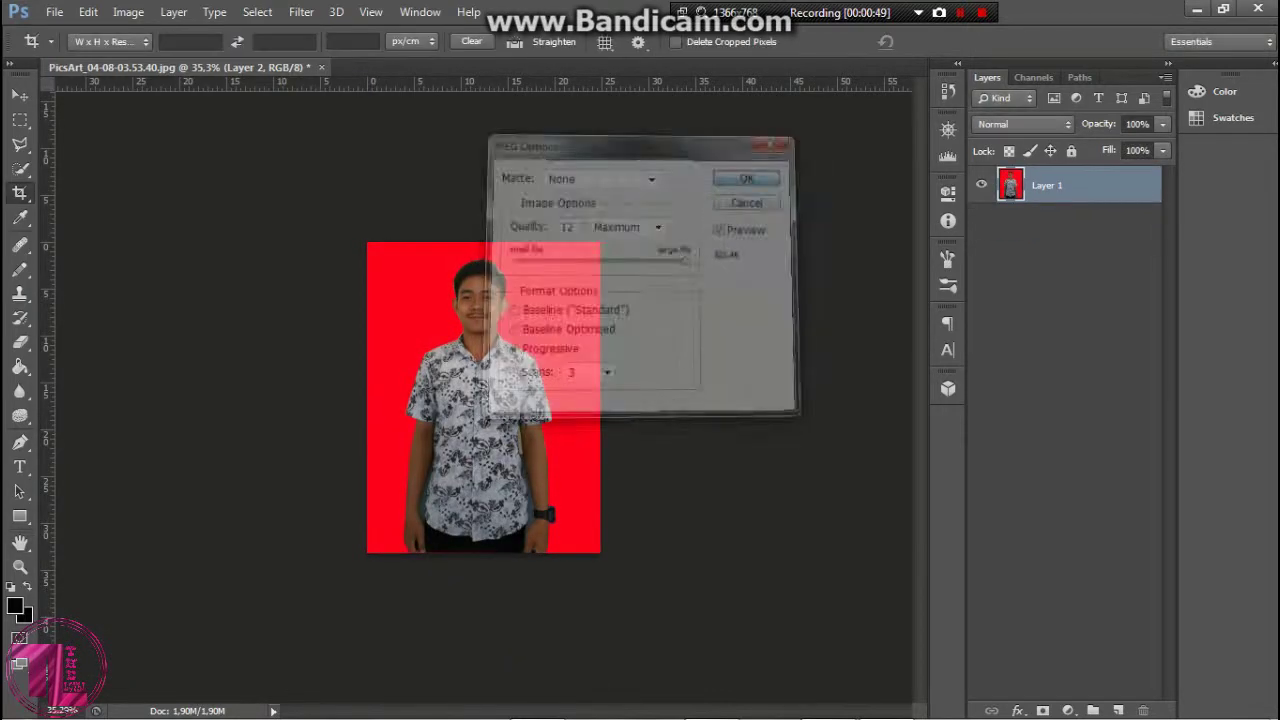